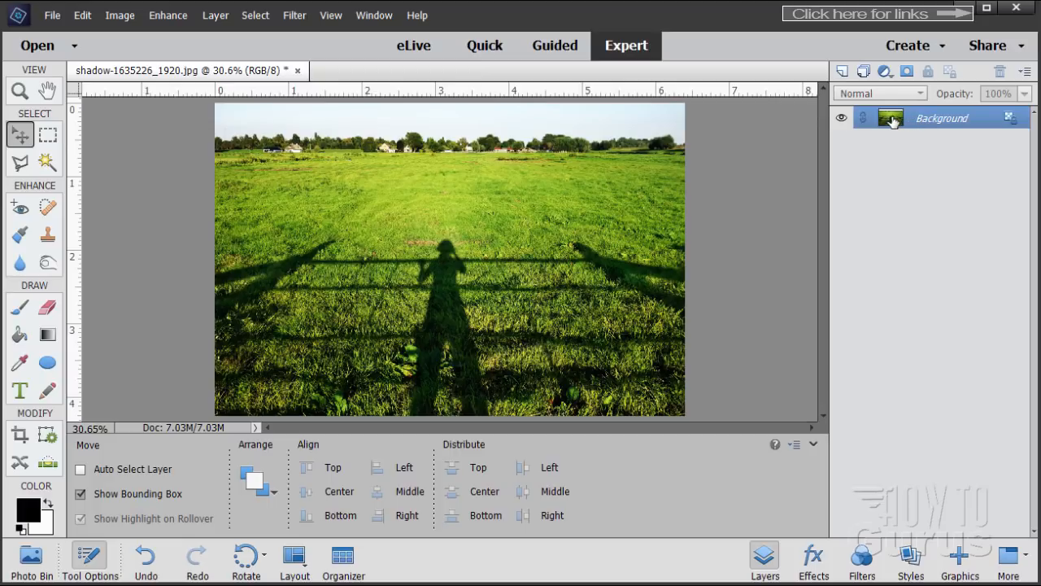
Duplicate the Background layer with the original hidden, and outline the person's shadow on the copy using the Polygonal Lasso
{"action": "left_click_drag", "start_coordinate": [893, 120], "coordinate": [842, 71]}
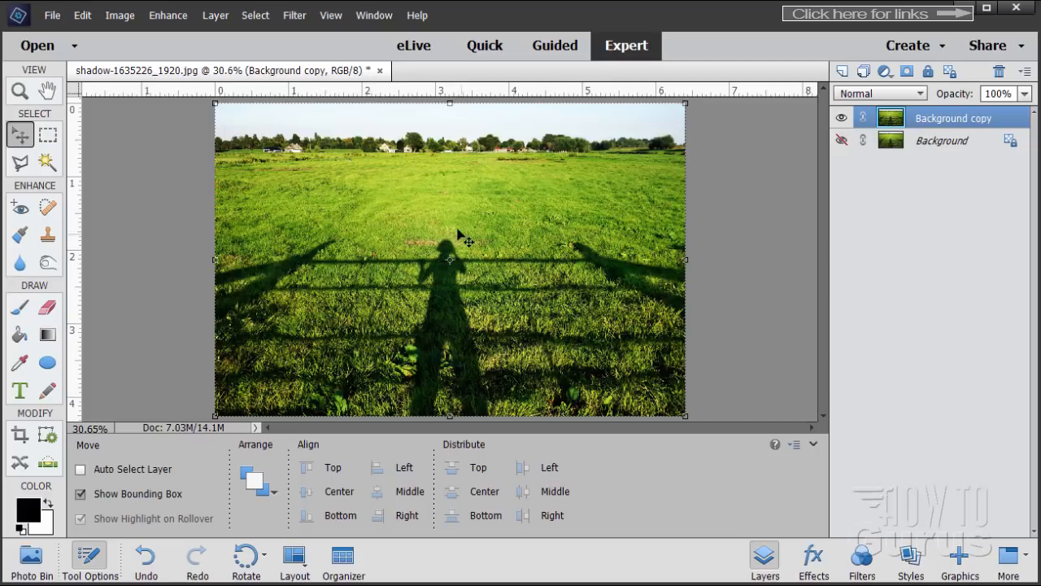
{"action": "left_click", "coordinate": [20, 163]}
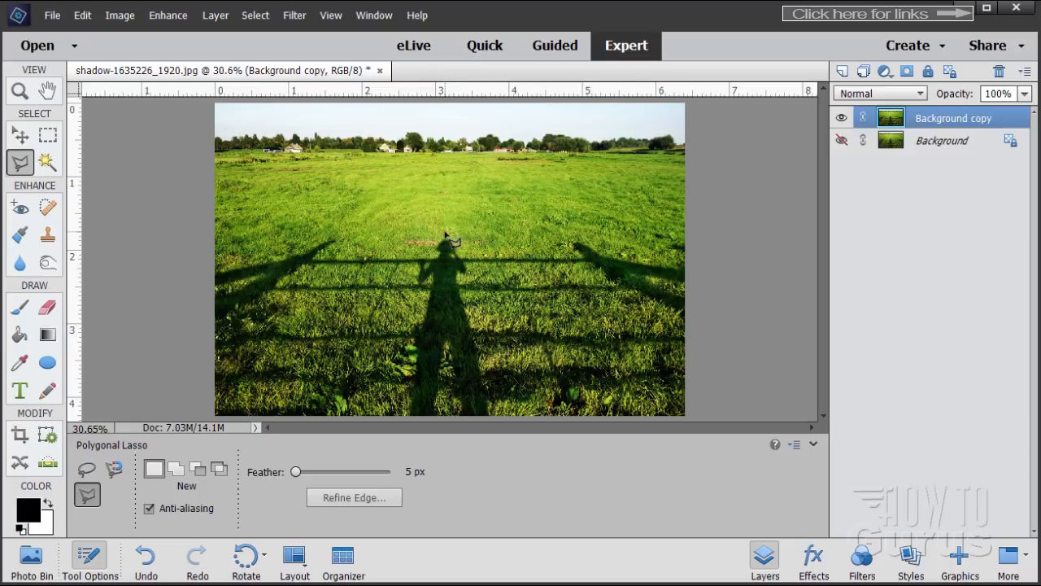
{"action": "left_click", "coordinate": [446, 234]}
{"action": "left_click", "coordinate": [432, 248]}
{"action": "left_click", "coordinate": [413, 290]}
{"action": "left_click", "coordinate": [421, 303]}
{"action": "left_click", "coordinate": [408, 340]}
{"action": "left_click", "coordinate": [404, 421]}
{"action": "left_click", "coordinate": [499, 419]}
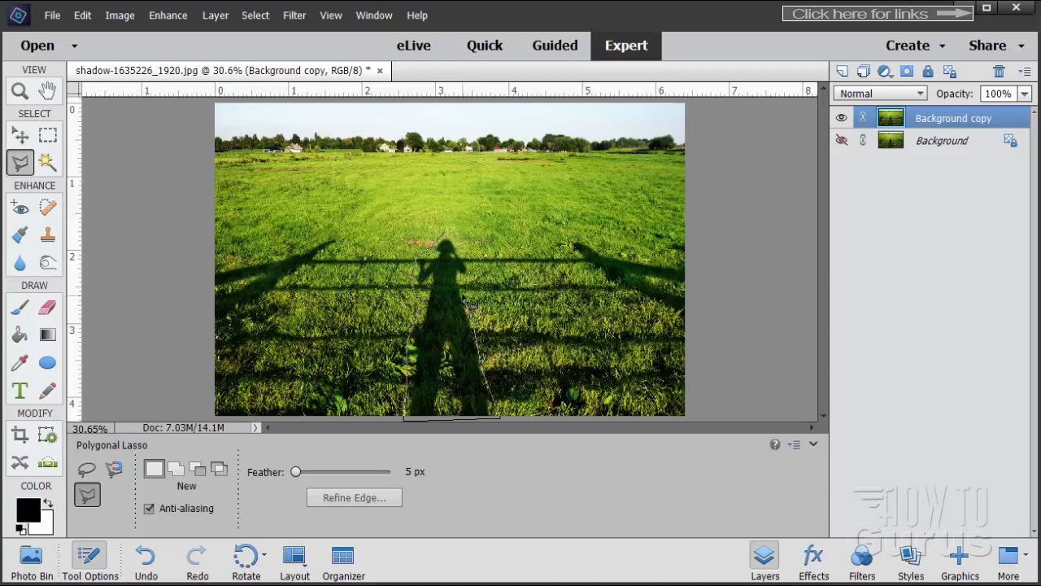
{"action": "left_click", "coordinate": [460, 278]}
{"action": "double_click", "coordinate": [446, 235]}
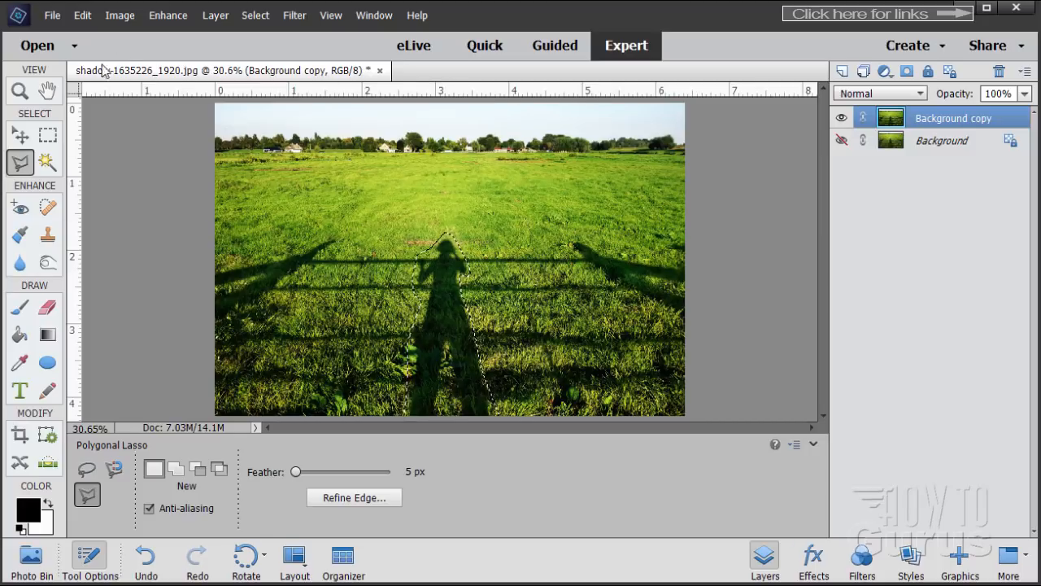
Fill the selected shadow area using Content-Aware at 100% opacity in Normal mode, and clear the selection
{"action": "left_click", "coordinate": [82, 16]}
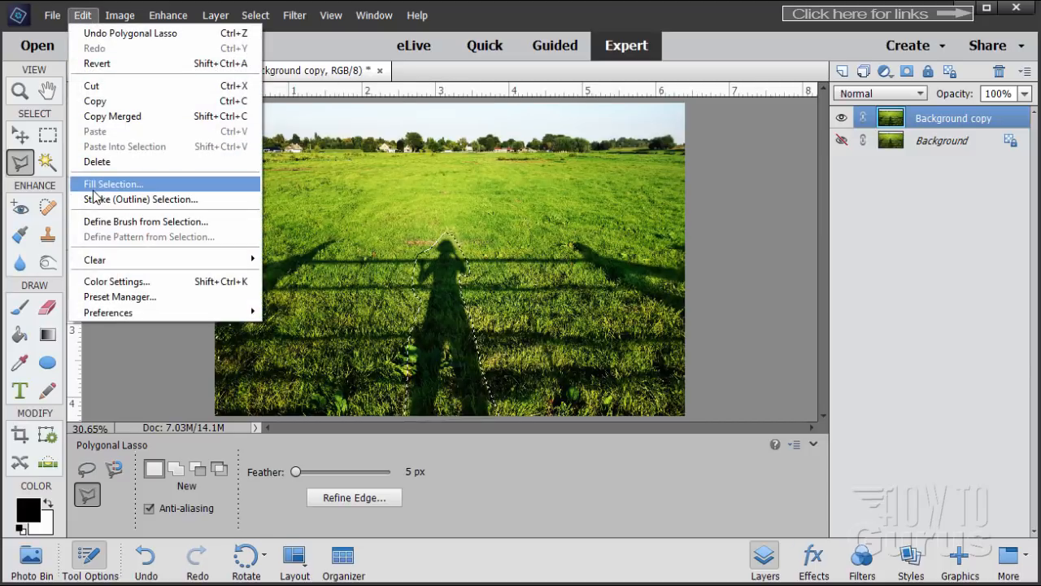
{"action": "left_click", "coordinate": [129, 186]}
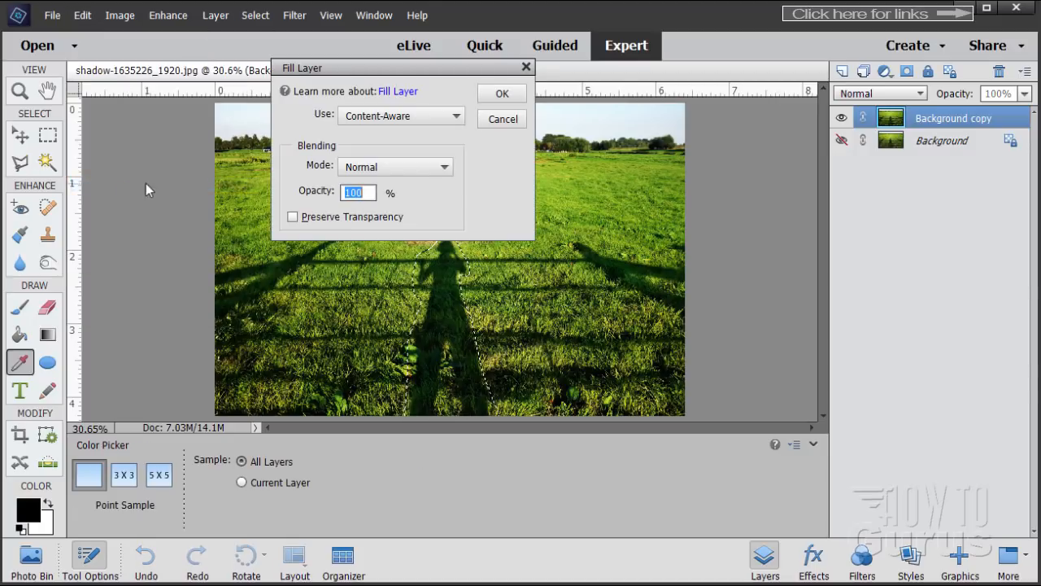
{"action": "left_click", "coordinate": [405, 117]}
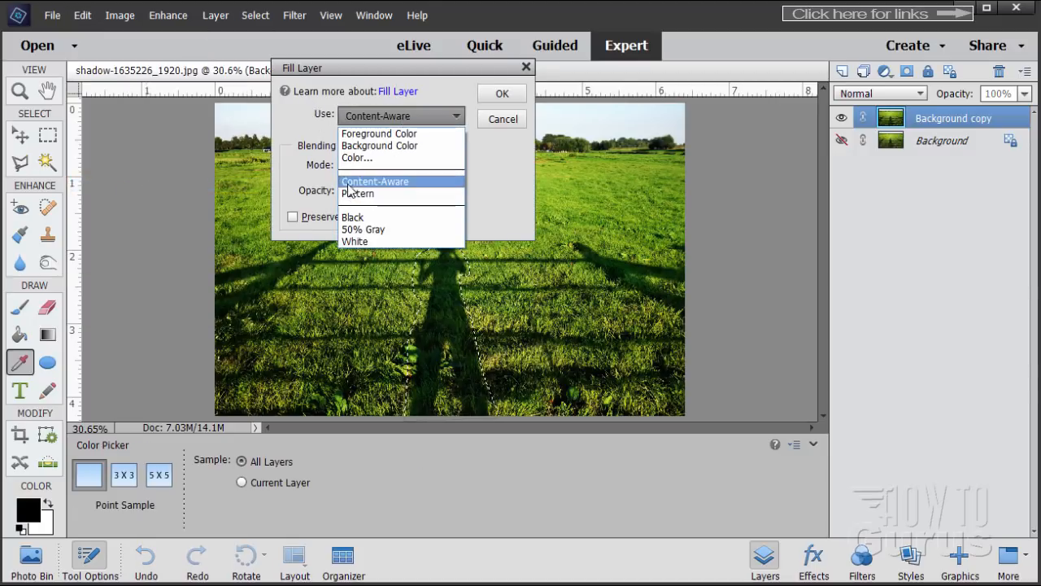
{"action": "left_click", "coordinate": [401, 183]}
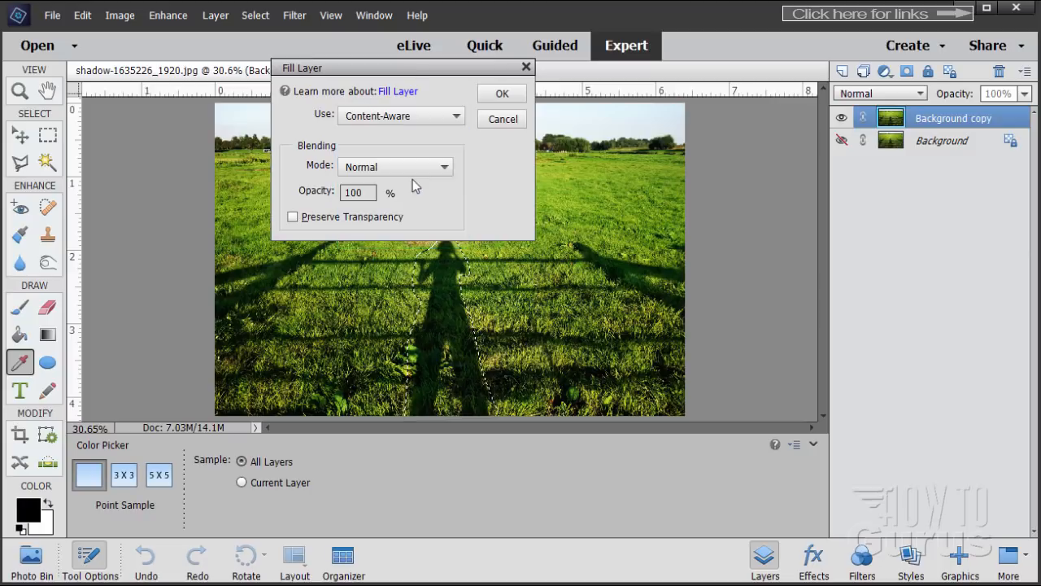
{"action": "left_click", "coordinate": [506, 94]}
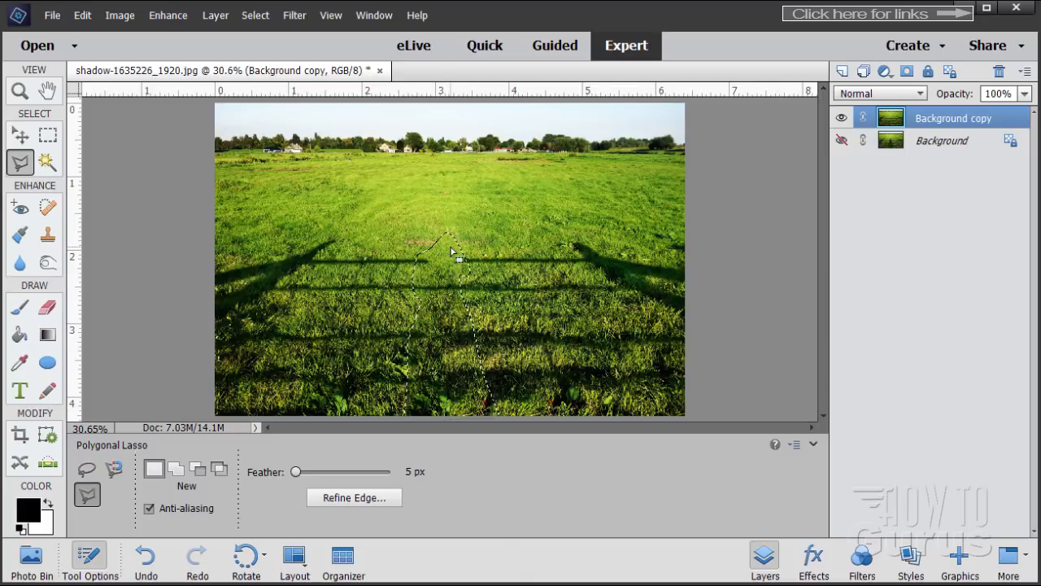
{"action": "left_click", "coordinate": [255, 15]}
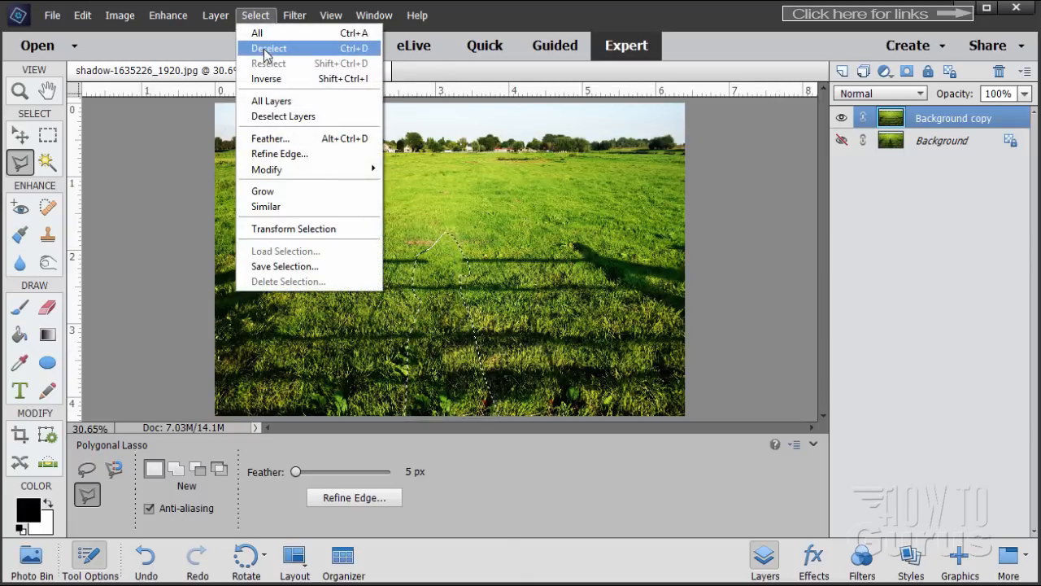
{"action": "left_click", "coordinate": [266, 51]}
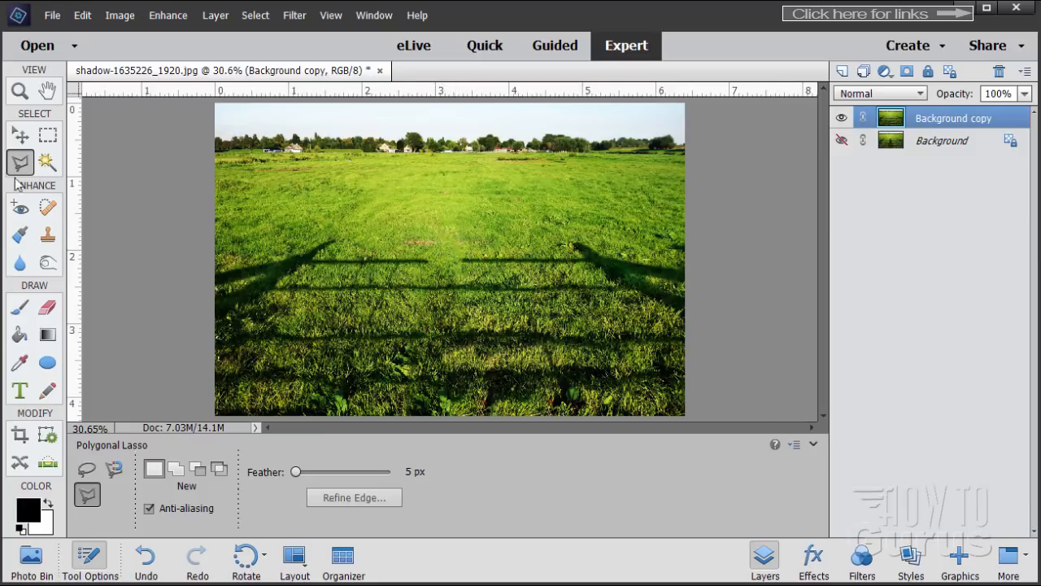
Rebuild the broken top fence rail shadow across its gap with a 60 px Clone Stamp, sampling the intact shadow beside it
{"action": "left_click", "coordinate": [18, 93]}
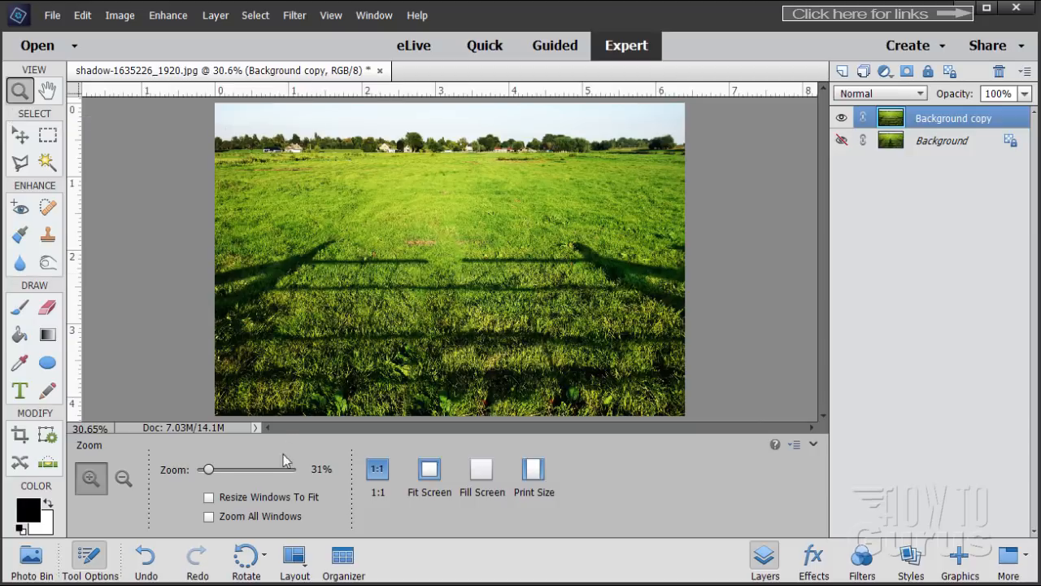
{"action": "left_click_drag", "start_coordinate": [204, 472], "coordinate": [250, 456]}
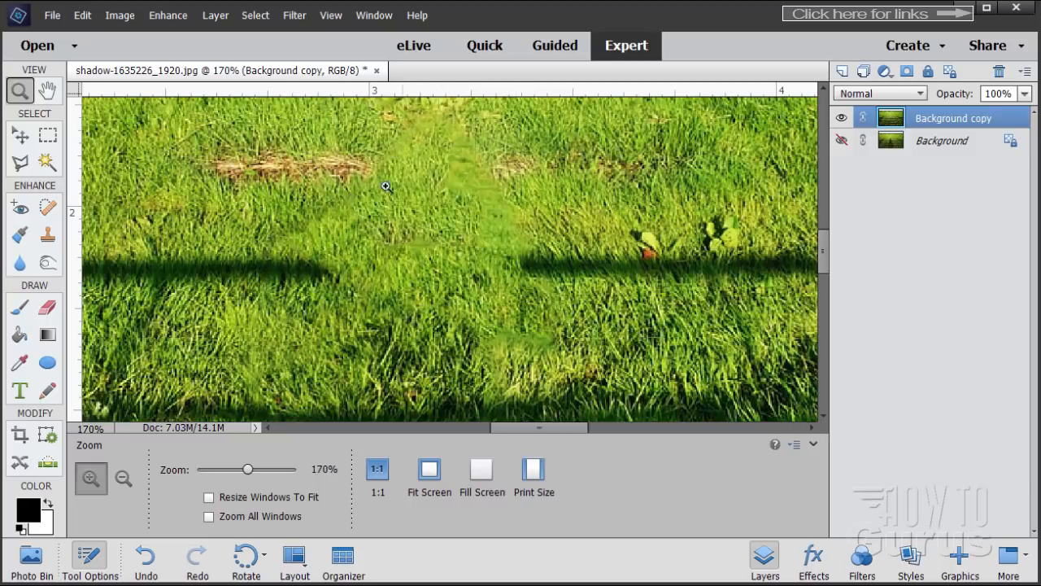
{"action": "scroll", "coordinate": [613, 222], "scroll_direction": "up", "scroll_amount": 2}
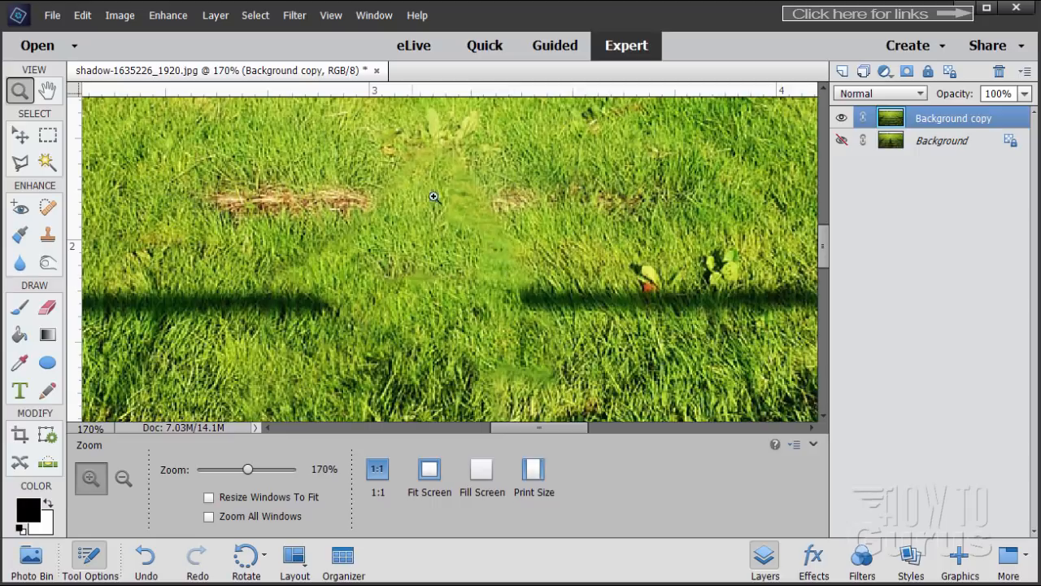
{"action": "scroll", "coordinate": [486, 216], "scroll_direction": "down", "scroll_amount": 3}
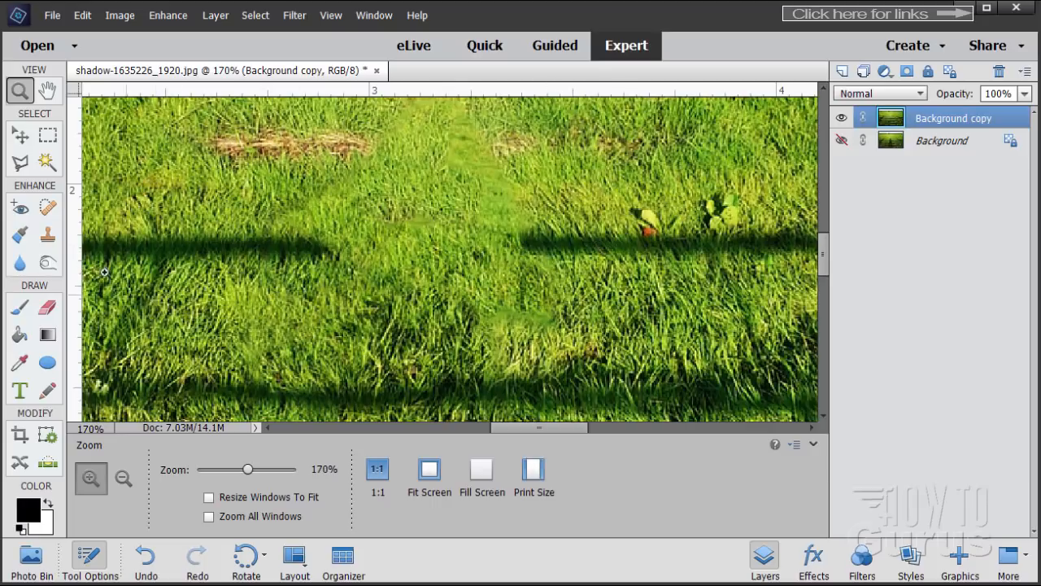
{"action": "left_click", "coordinate": [48, 235]}
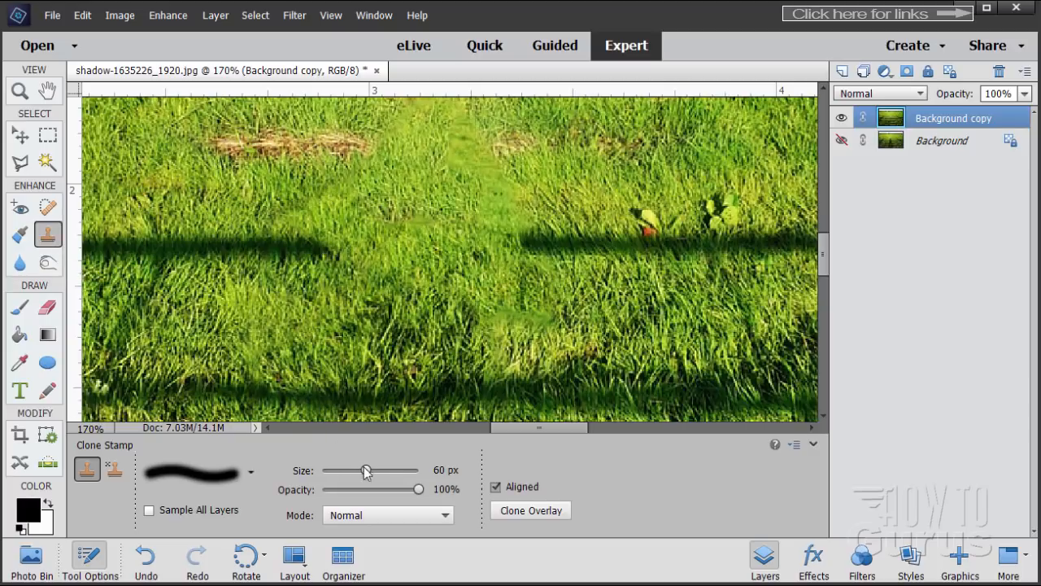
{"action": "left_click", "coordinate": [374, 312]}
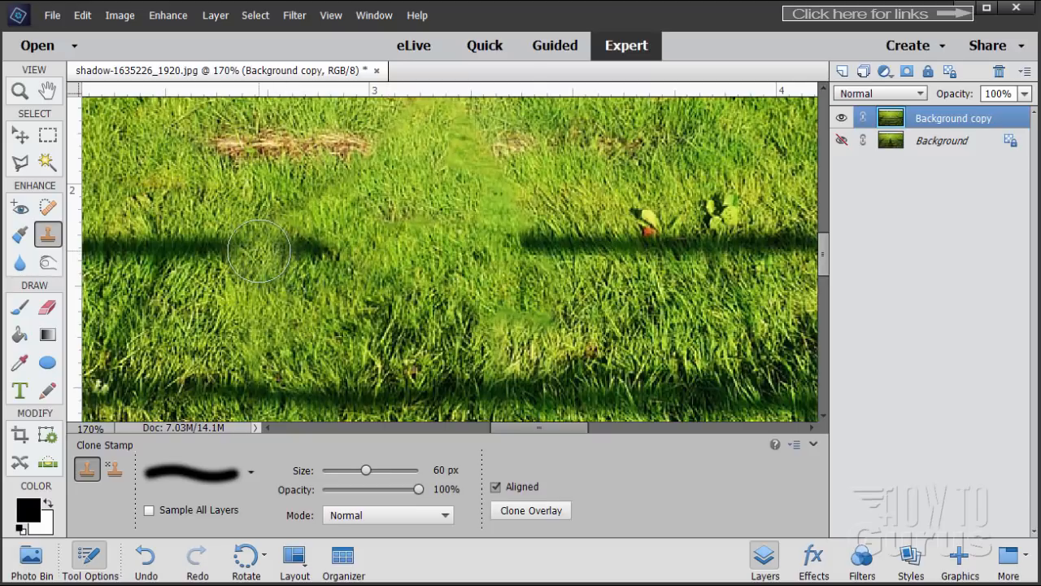
{"action": "key", "text": "alt"}
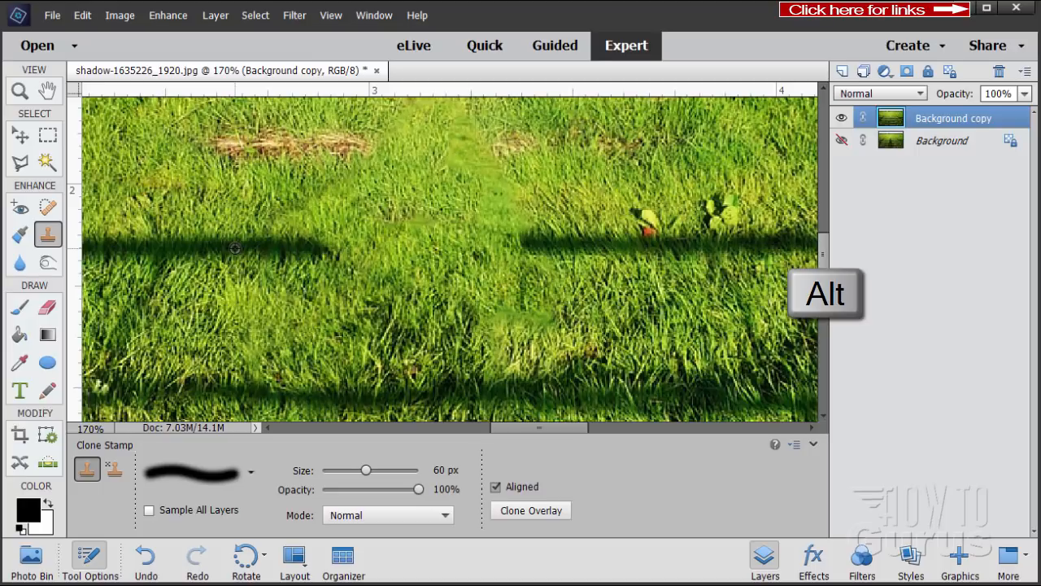
{"action": "left_click", "coordinate": [235, 248], "text": "alt"}
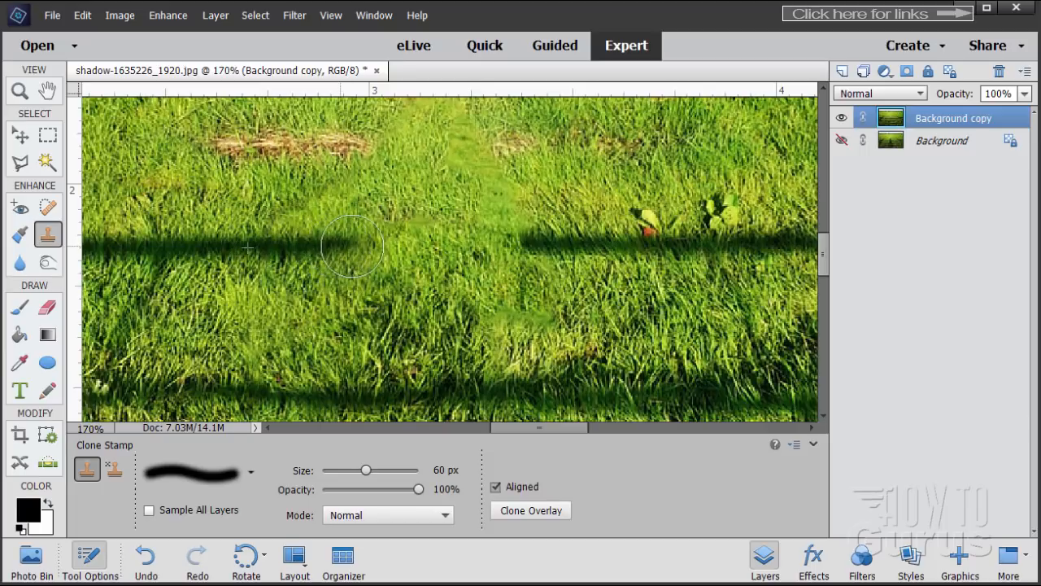
{"action": "left_click_drag", "start_coordinate": [352, 246], "coordinate": [446, 242]}
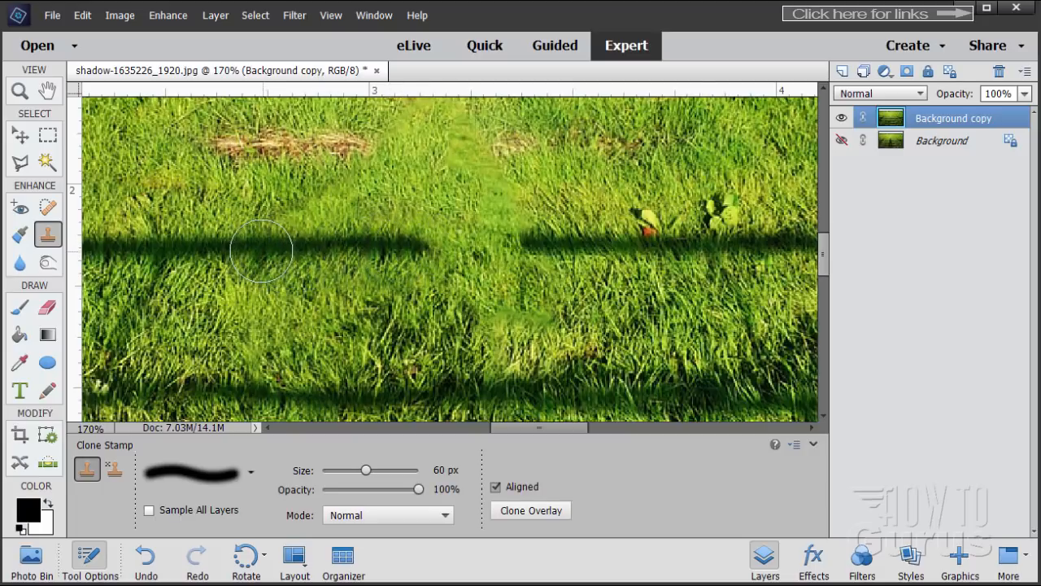
{"action": "key", "text": "alt"}
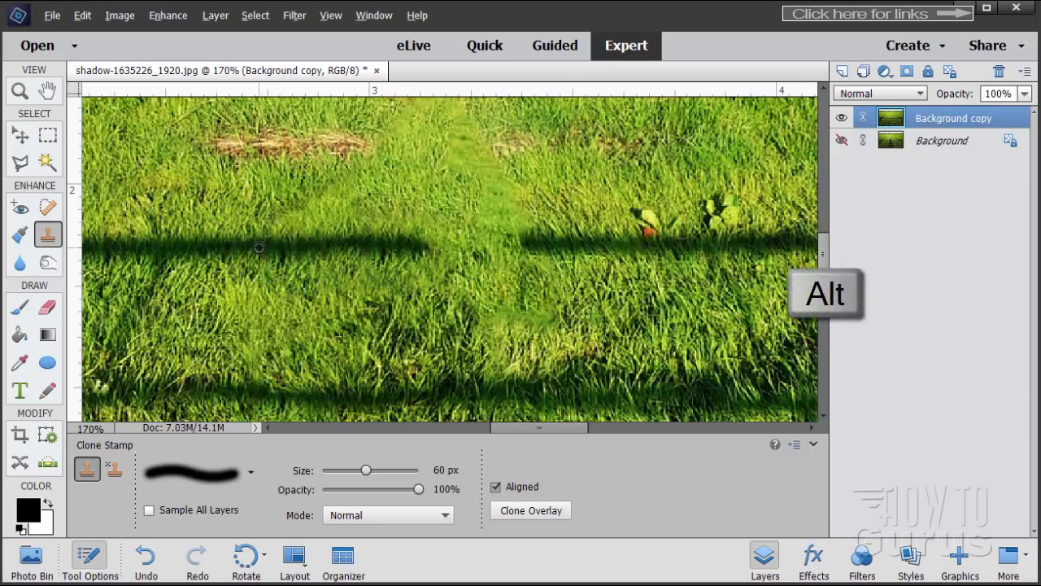
{"action": "left_click_drag", "start_coordinate": [419, 240], "coordinate": [528, 247]}
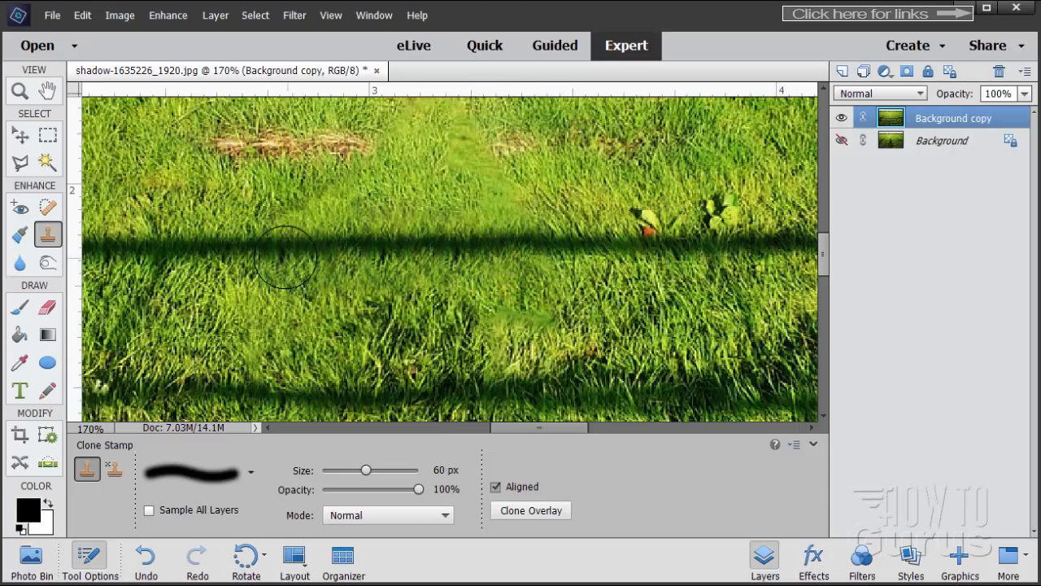
Clone clean grass over the smeared patches above the top rail shadow using the 60 px Clone Stamp
{"action": "scroll", "coordinate": [584, 317], "scroll_direction": "up", "scroll_amount": 2}
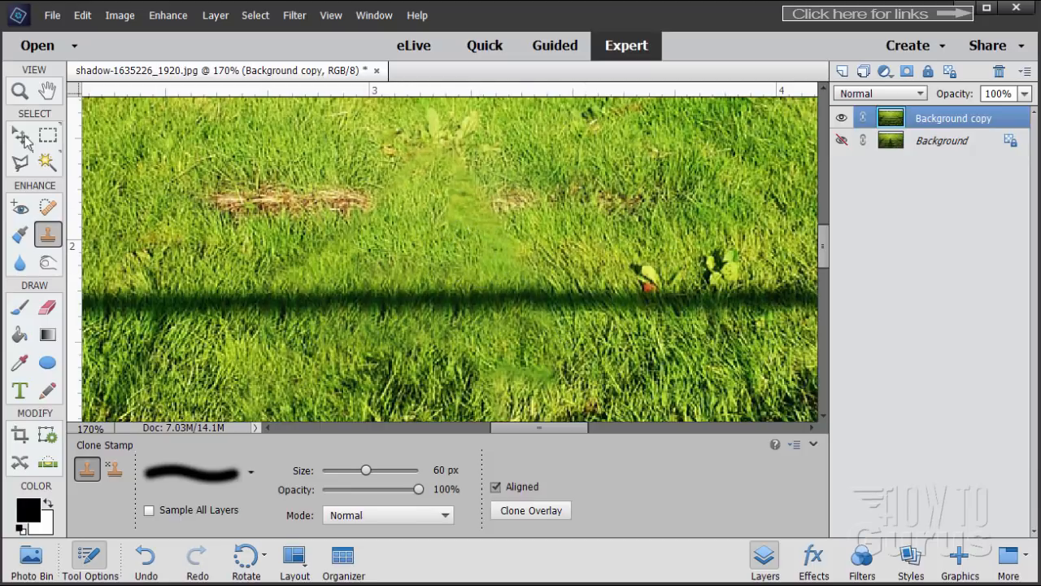
{"action": "left_click", "coordinate": [21, 92]}
{"action": "left_click_drag", "start_coordinate": [250, 474], "coordinate": [257, 471]}
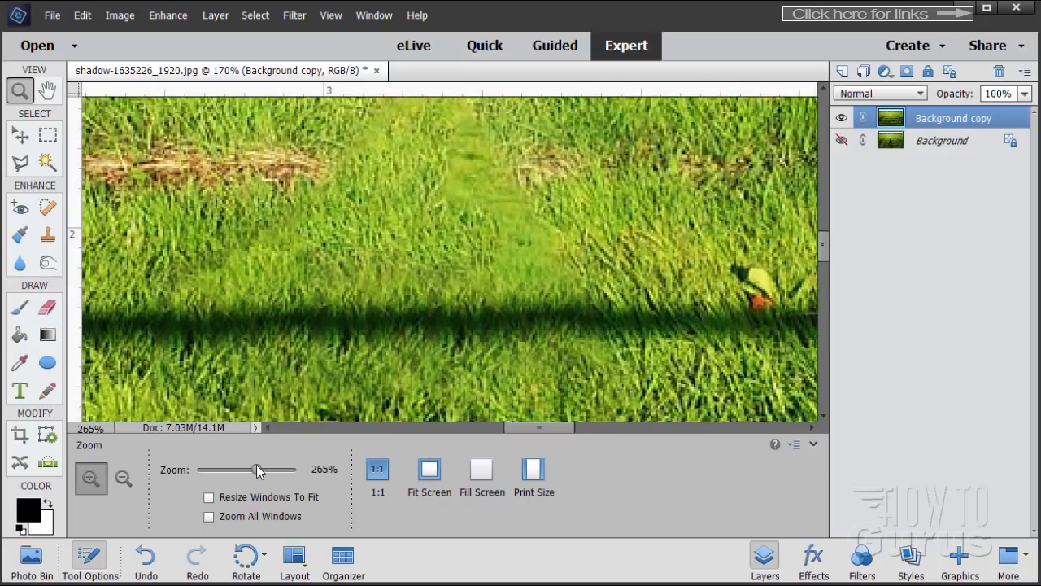
{"action": "scroll", "coordinate": [679, 322], "scroll_direction": "up", "scroll_amount": 2}
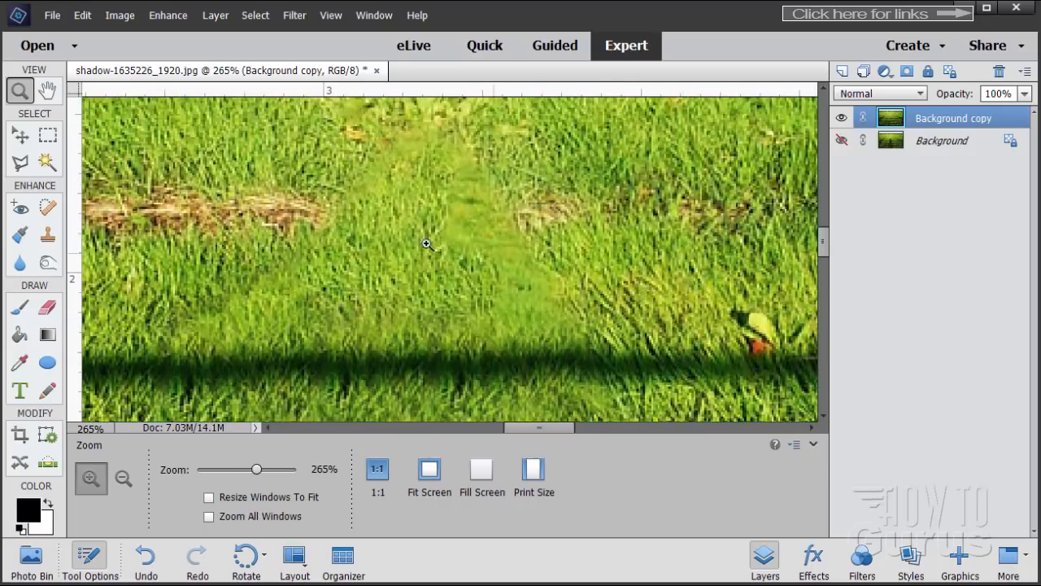
{"action": "left_click", "coordinate": [47, 235]}
{"action": "key", "text": "alt"}
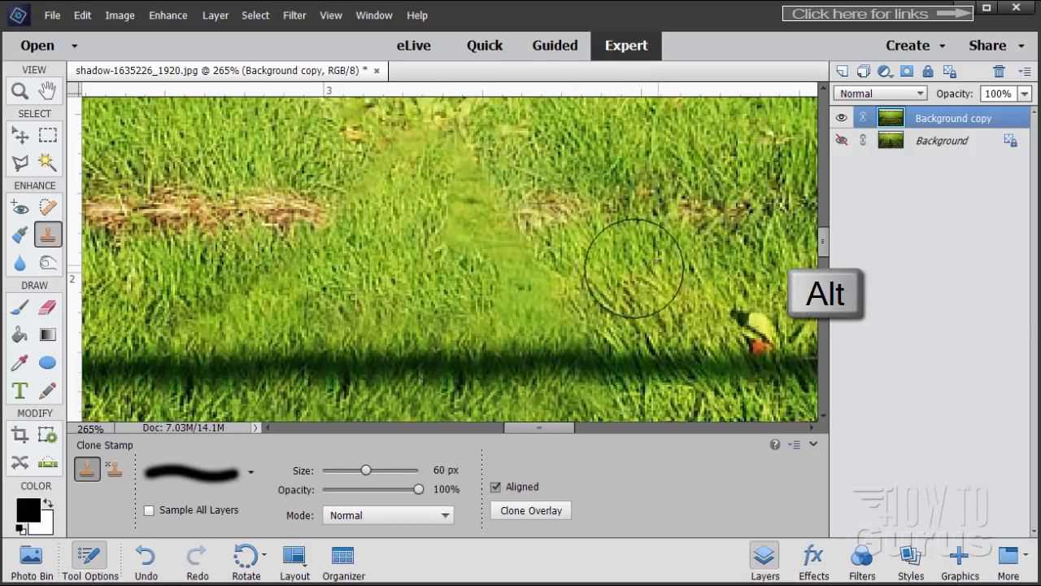
{"action": "mouse_move", "coordinate": [551, 277]}
{"action": "left_mouse_down"}
{"action": "mouse_move", "coordinate": [484, 239]}
{"action": "mouse_move", "coordinate": [487, 255]}
{"action": "mouse_move", "coordinate": [510, 284]}
{"action": "mouse_move", "coordinate": [463, 177]}
{"action": "mouse_move", "coordinate": [567, 246]}
{"action": "mouse_move", "coordinate": [415, 169]}
{"action": "mouse_move", "coordinate": [347, 240]}
{"action": "mouse_move", "coordinate": [264, 294]}
{"action": "mouse_move", "coordinate": [411, 274]}
{"action": "mouse_move", "coordinate": [405, 209]}
{"action": "left_mouse_up"}
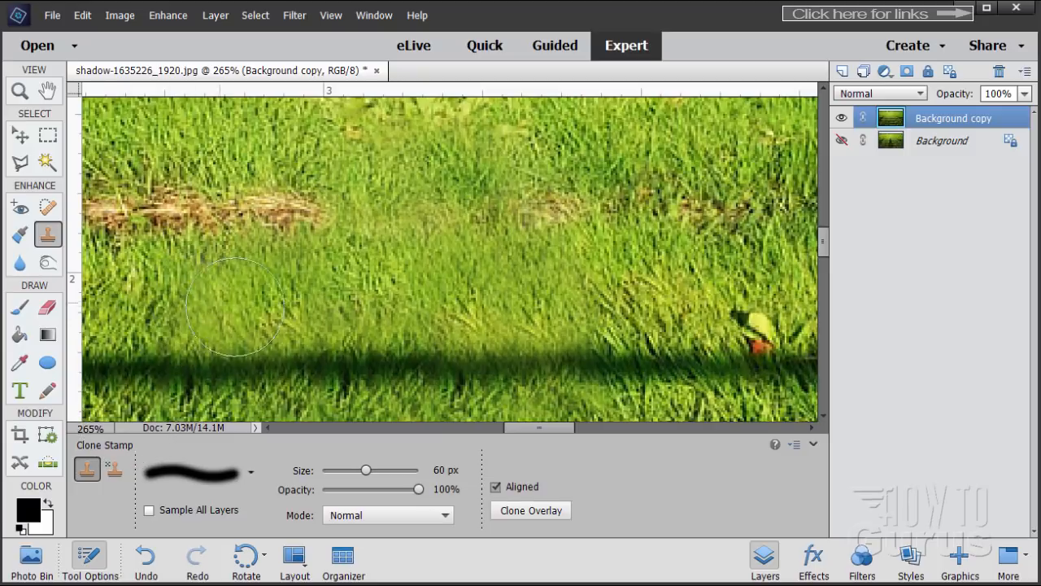
{"action": "left_click", "coordinate": [351, 256]}
{"action": "key", "text": "ctrl+z"}
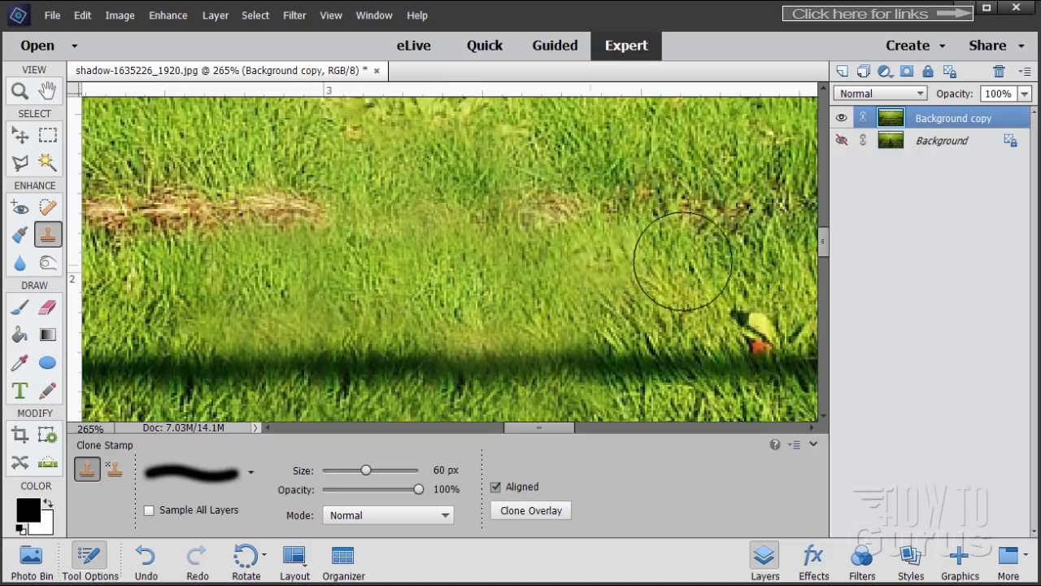
{"action": "scroll", "coordinate": [641, 192], "scroll_direction": "down", "scroll_amount": 2}
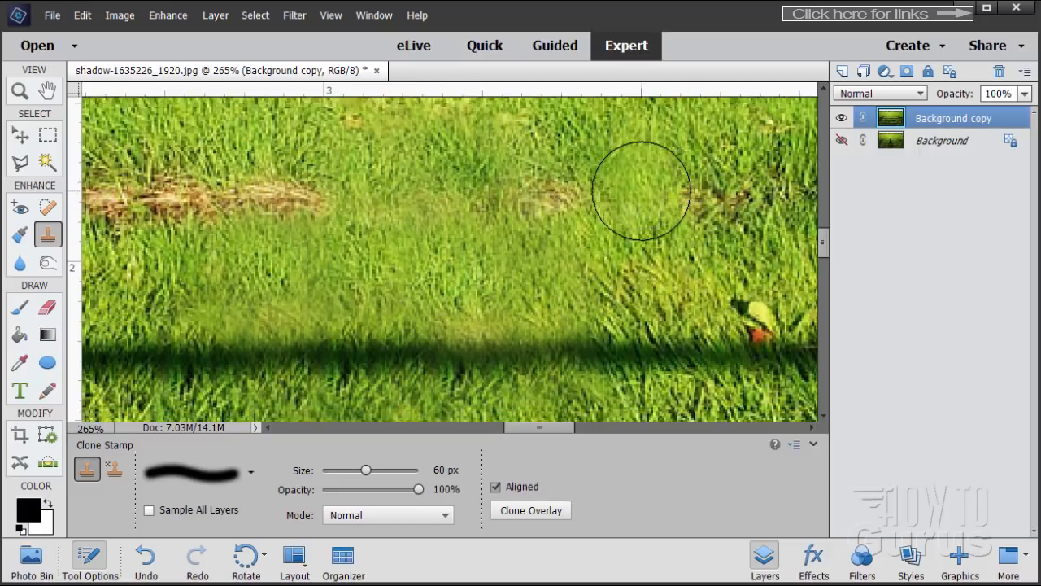
{"action": "scroll", "coordinate": [641, 191], "scroll_direction": "up", "scroll_amount": 1}
{"action": "scroll", "coordinate": [565, 232], "scroll_direction": "up", "scroll_amount": 3}
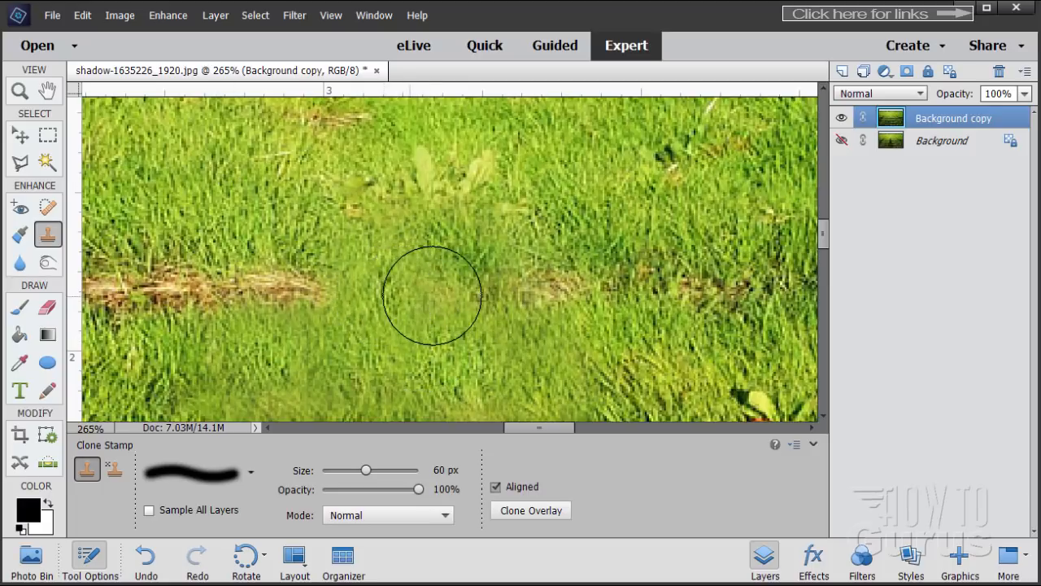
{"action": "scroll", "coordinate": [663, 240], "scroll_direction": "down", "scroll_amount": 3}
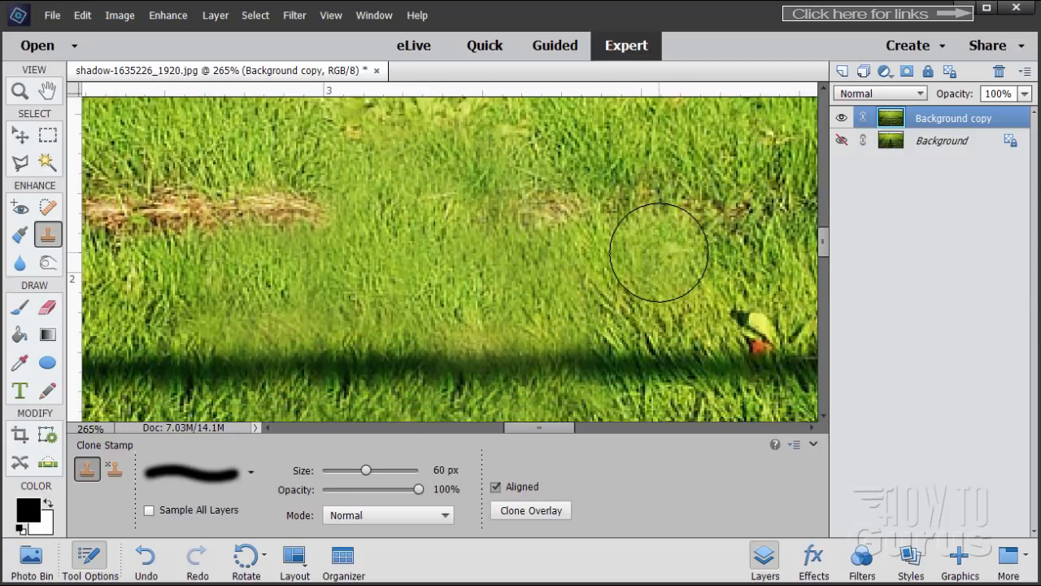
Repair the third fence rail shadow where the fill weakened it, cloning the intact shadow beside it with a 60 px Clone Stamp
{"action": "scroll", "coordinate": [504, 232], "scroll_direction": "down", "scroll_amount": 9}
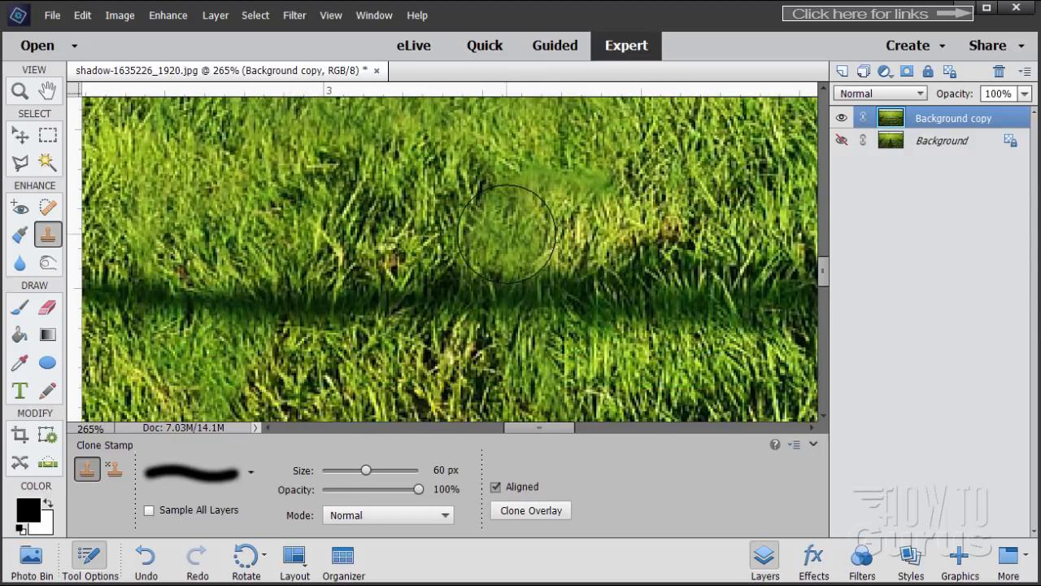
{"action": "scroll", "coordinate": [506, 232], "scroll_direction": "down", "scroll_amount": 2}
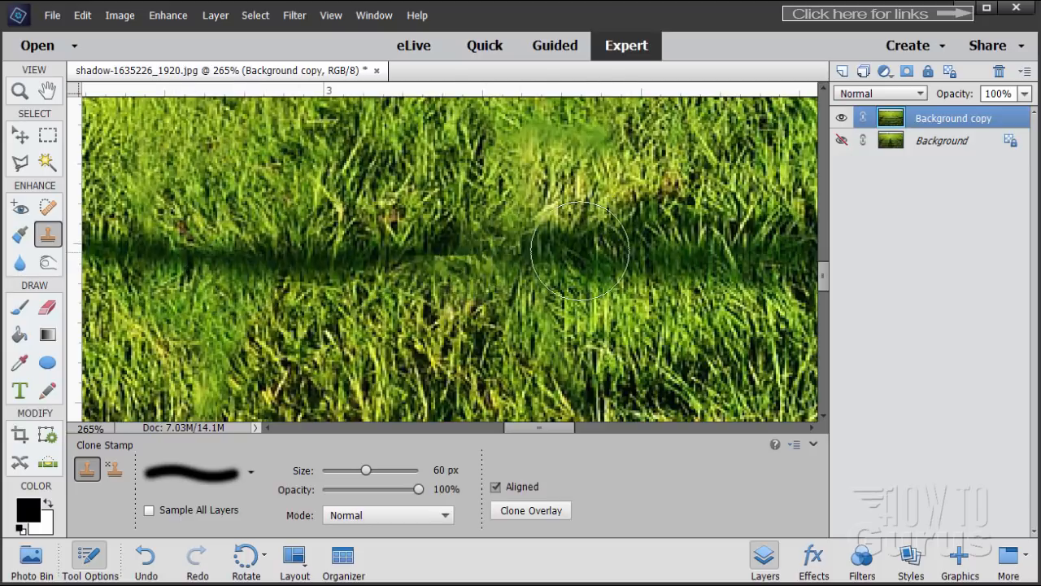
{"action": "scroll", "coordinate": [589, 241], "scroll_direction": "down", "scroll_amount": 3}
{"action": "scroll", "coordinate": [588, 241], "scroll_direction": "down", "scroll_amount": 10}
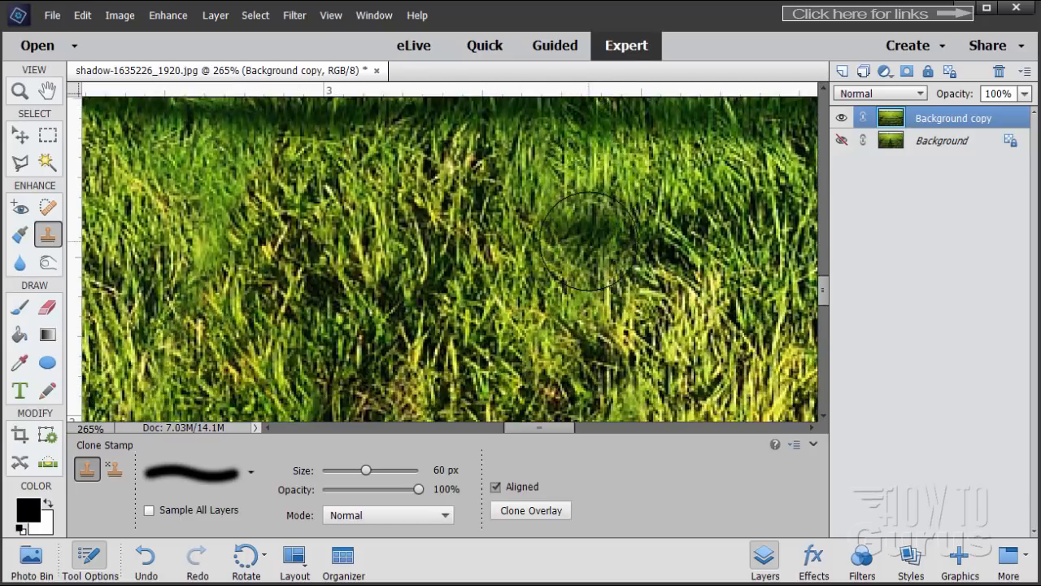
{"action": "scroll", "coordinate": [588, 241], "scroll_direction": "down", "scroll_amount": 10}
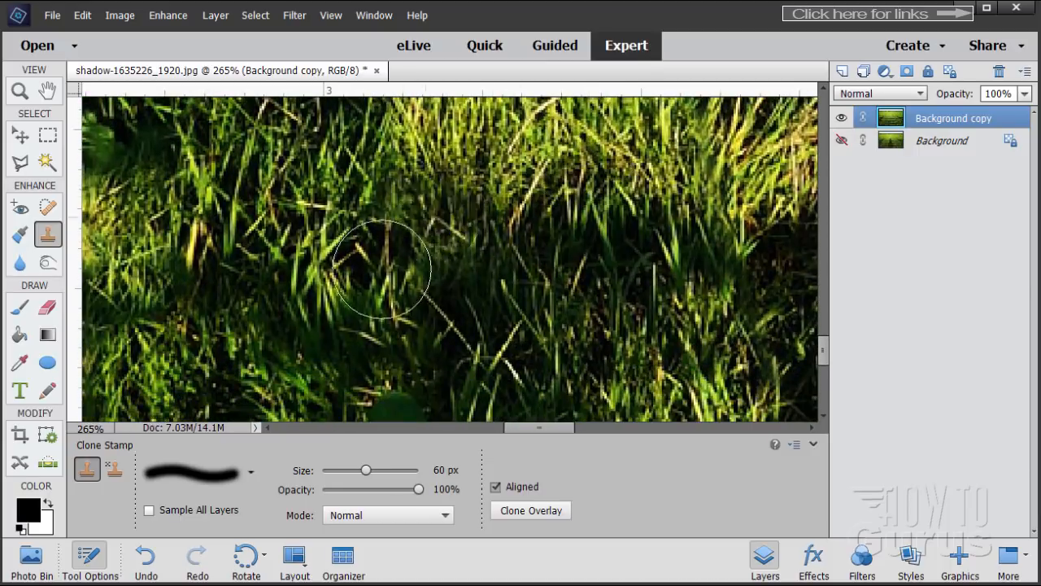
{"action": "left_click", "coordinate": [20, 92]}
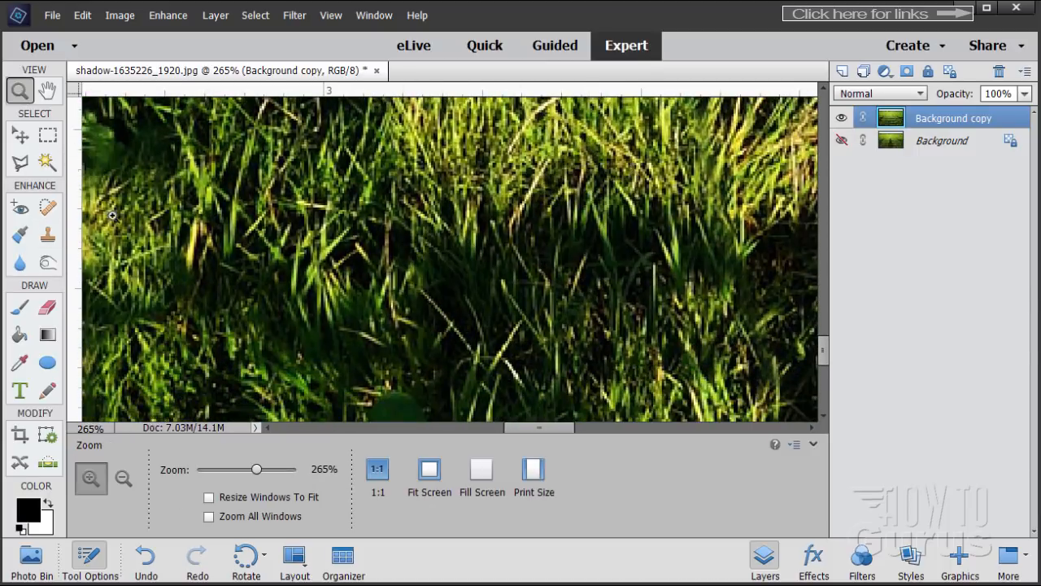
{"action": "left_click_drag", "start_coordinate": [256, 475], "coordinate": [231, 476]}
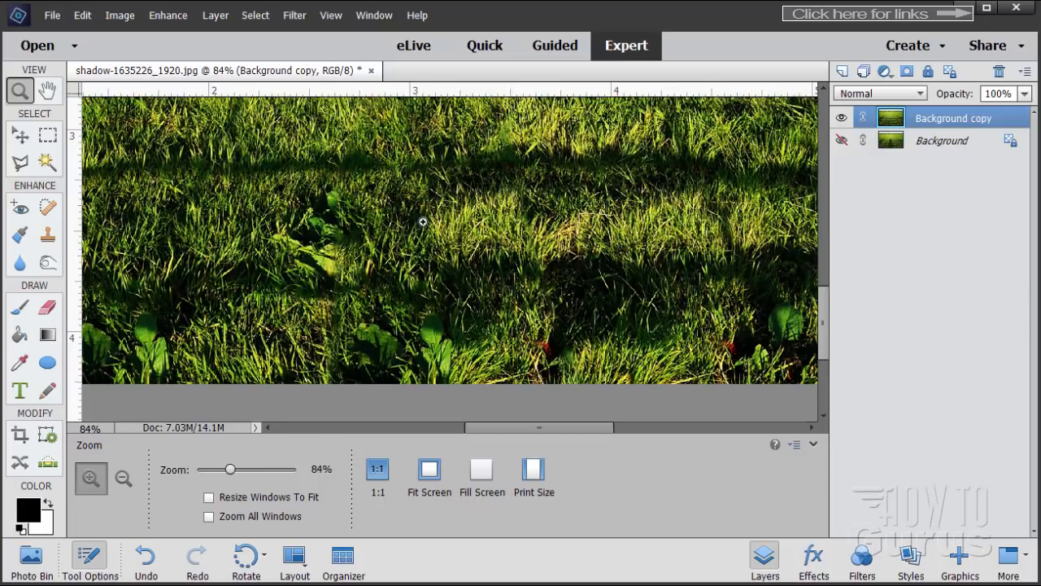
{"action": "scroll", "coordinate": [422, 222], "scroll_direction": "up", "scroll_amount": 3}
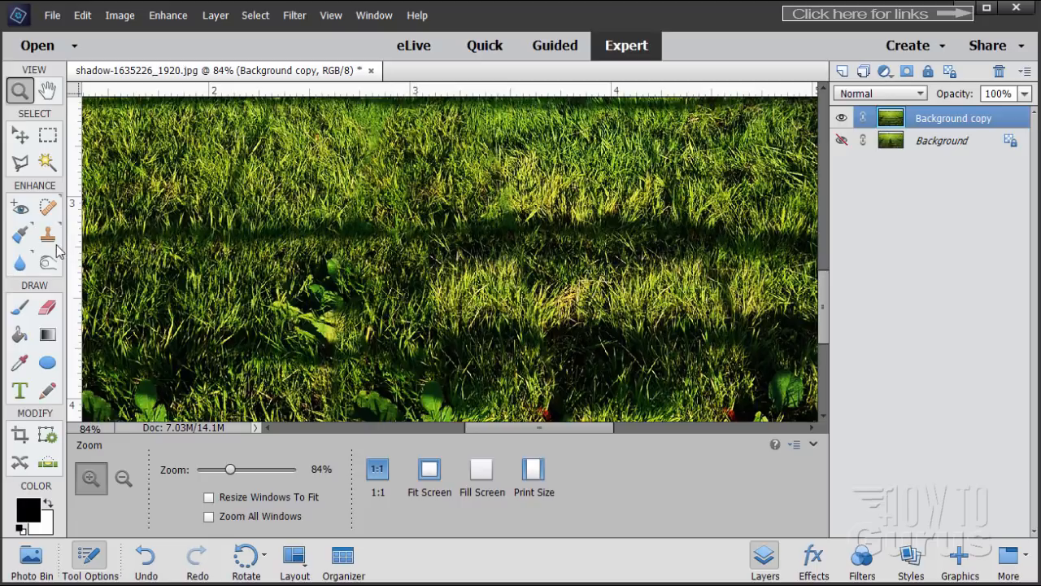
{"action": "left_click", "coordinate": [49, 236]}
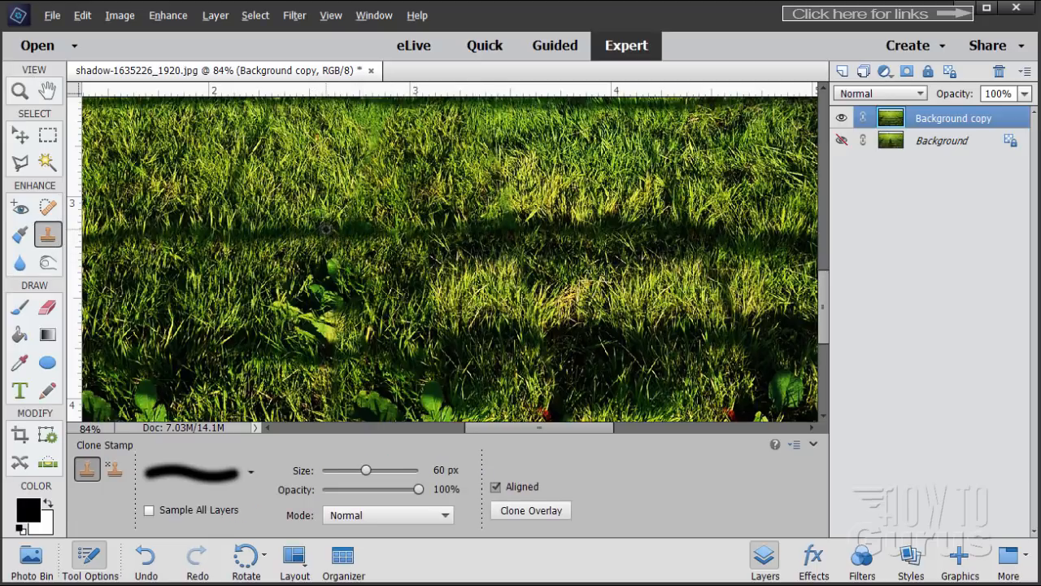
{"action": "key", "text": "alt"}
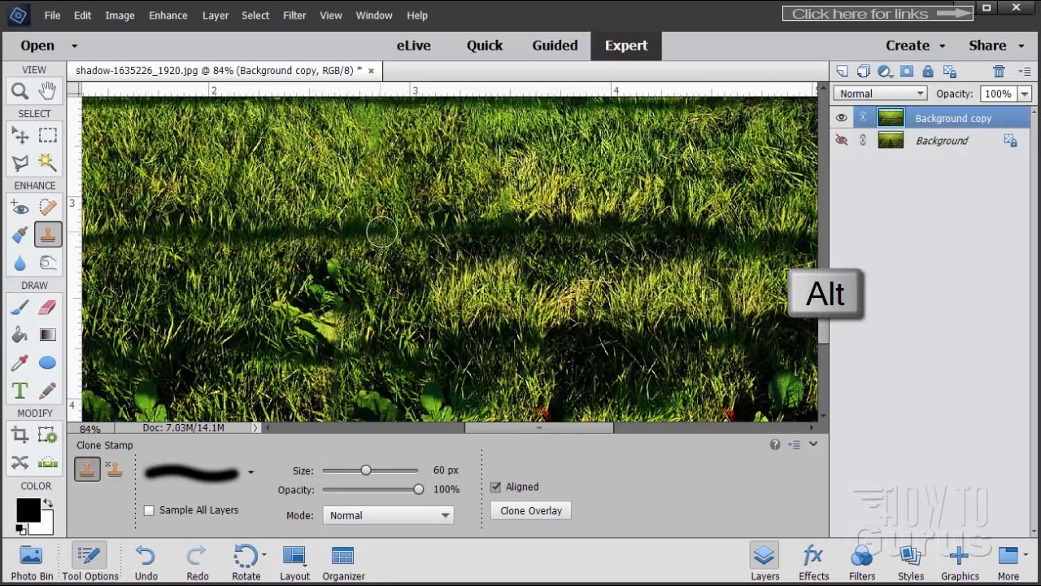
{"action": "left_click_drag", "start_coordinate": [403, 232], "coordinate": [422, 232]}
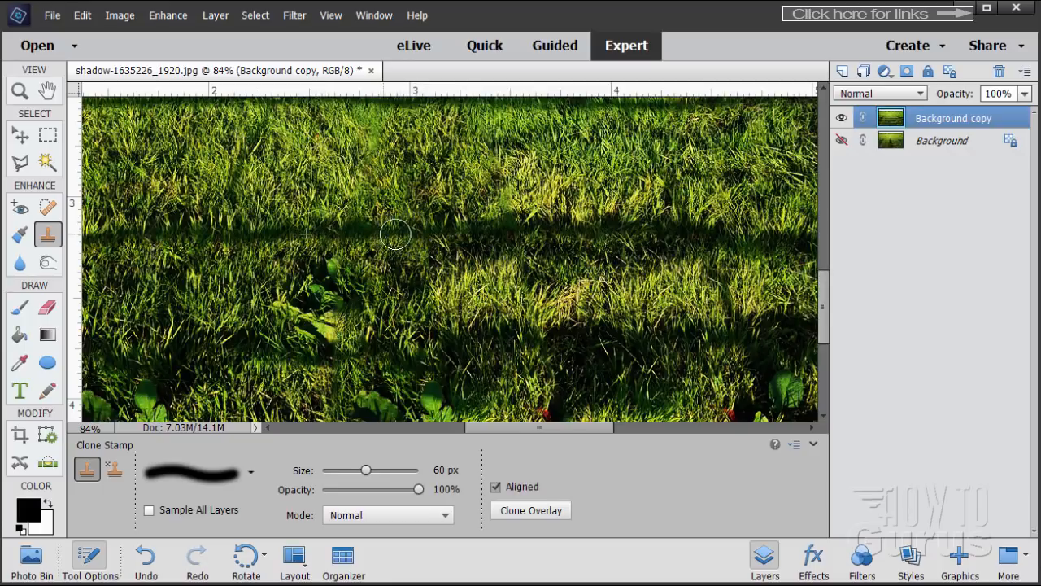
Cover the duplicated red leaf near the photo's lower edge with neighbouring grass using the 60 px Clone Stamp
{"action": "scroll", "coordinate": [567, 313], "scroll_direction": "down", "scroll_amount": 3}
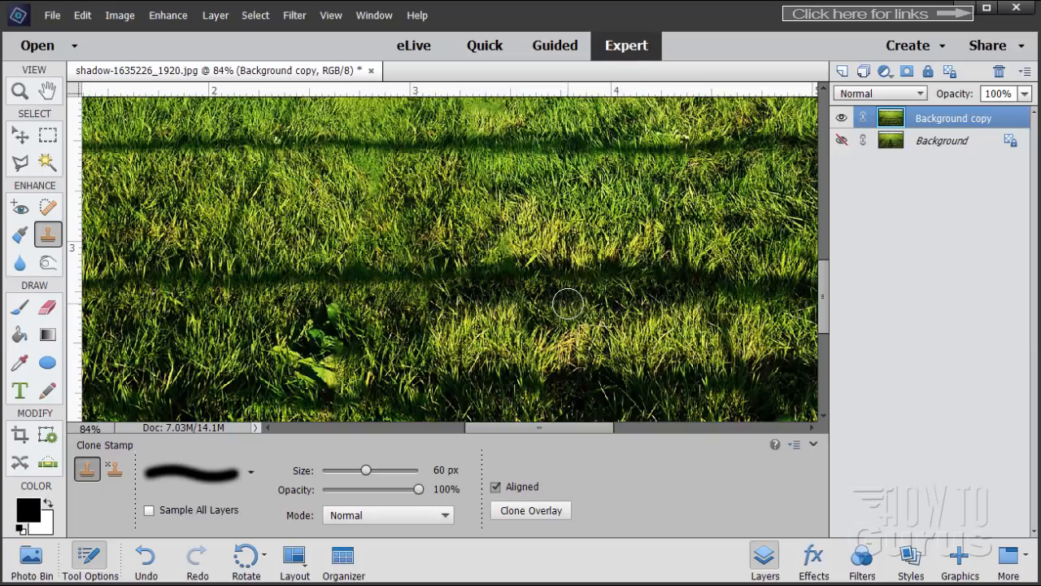
{"action": "scroll", "coordinate": [566, 303], "scroll_direction": "down", "scroll_amount": 2}
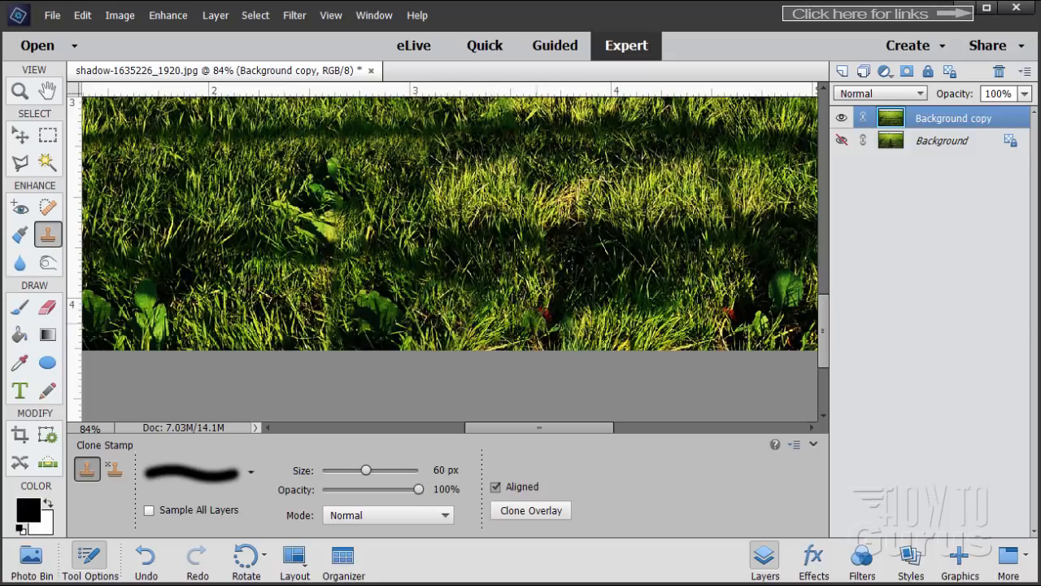
{"action": "left_click", "coordinate": [725, 312]}
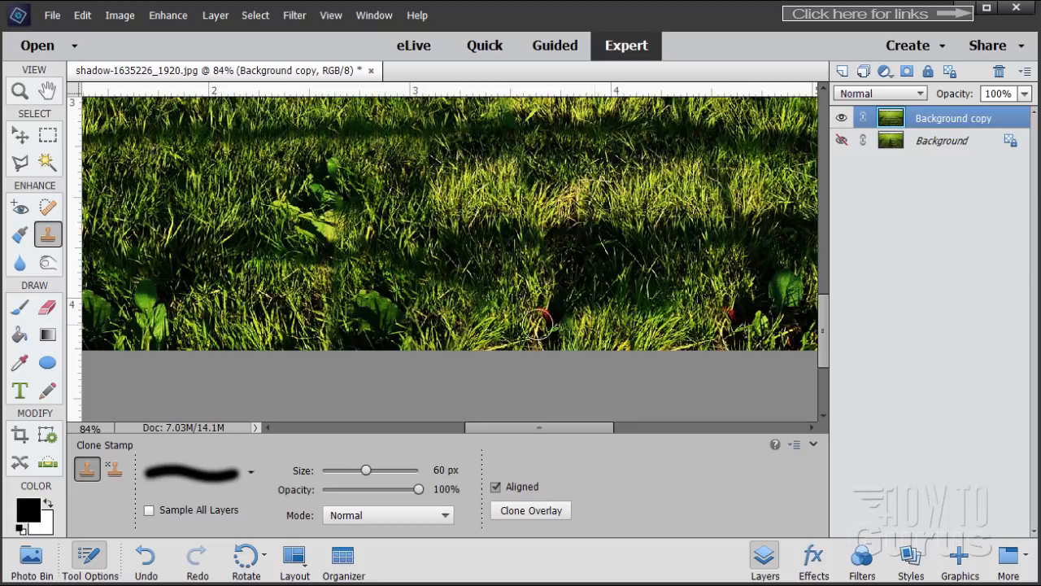
{"action": "left_click", "coordinate": [504, 316], "text": "alt"}
{"action": "mouse_move", "coordinate": [547, 319]}
{"action": "left_mouse_down"}
{"action": "mouse_move", "coordinate": [554, 311]}
{"action": "mouse_move", "coordinate": [555, 333]}
{"action": "mouse_move", "coordinate": [545, 326]}
{"action": "left_mouse_up"}
{"action": "left_click", "coordinate": [594, 332]}
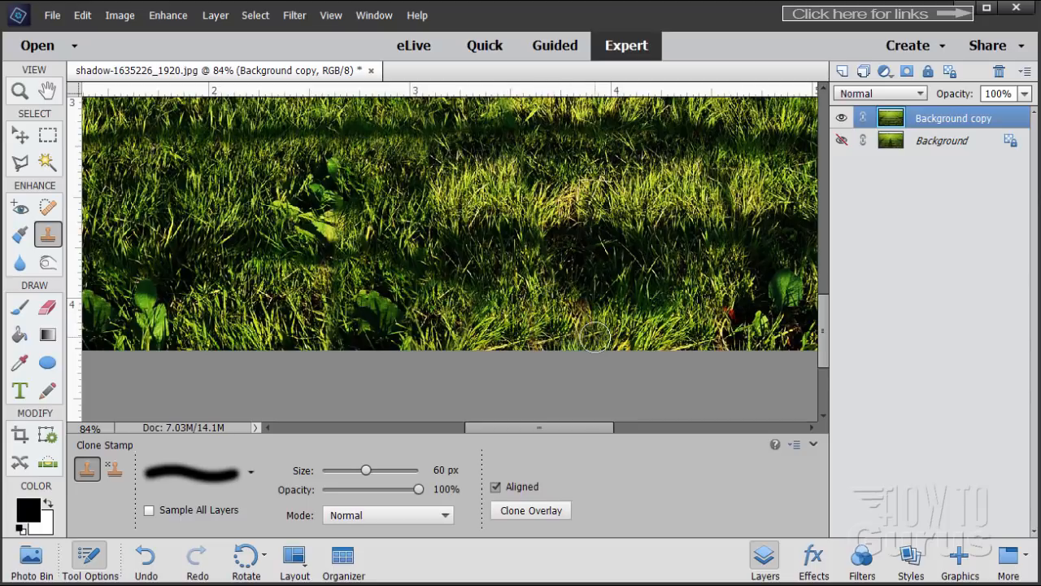
Examine the retouched grass and rail shadows from the lower edge upward, finishing with the whole photo in view
{"action": "scroll", "coordinate": [596, 335], "scroll_direction": "up", "scroll_amount": 1}
{"action": "scroll", "coordinate": [497, 358], "scroll_direction": "down", "scroll_amount": 1}
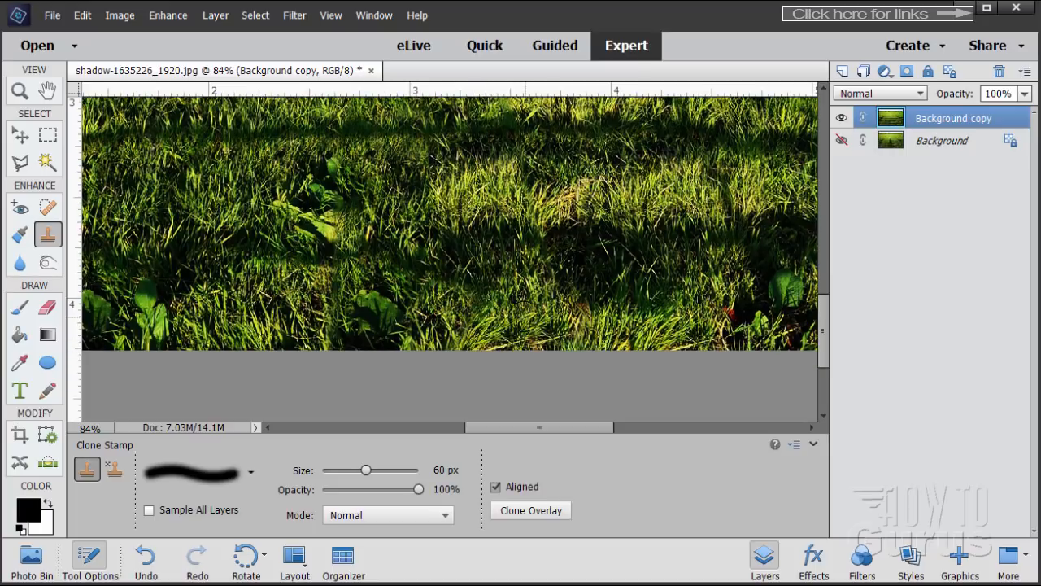
{"action": "scroll", "coordinate": [583, 320], "scroll_direction": "up", "scroll_amount": 1}
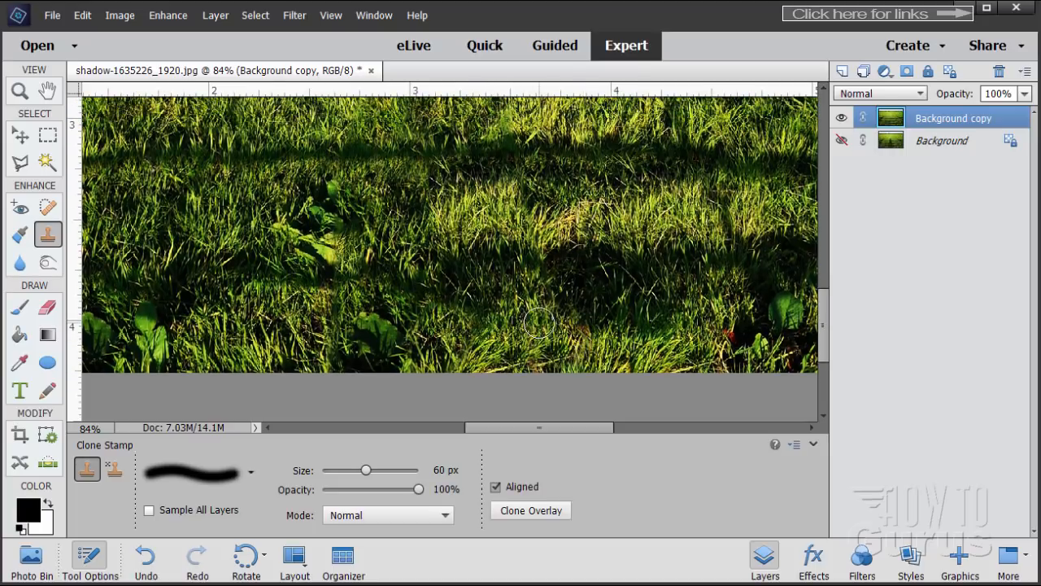
{"action": "scroll", "coordinate": [538, 324], "scroll_direction": "up", "scroll_amount": 2}
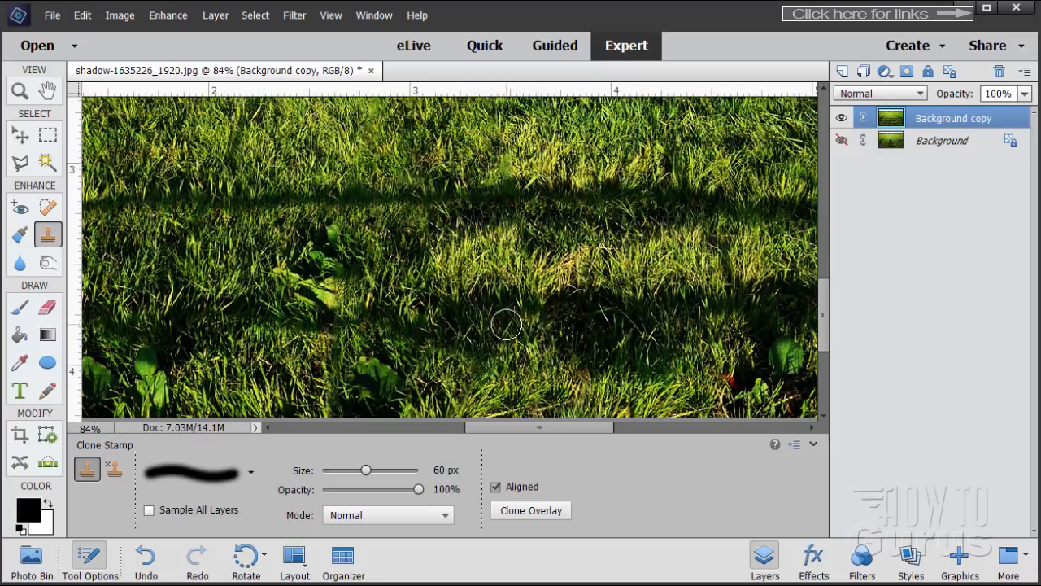
{"action": "scroll", "coordinate": [506, 324], "scroll_direction": "down", "scroll_amount": 3}
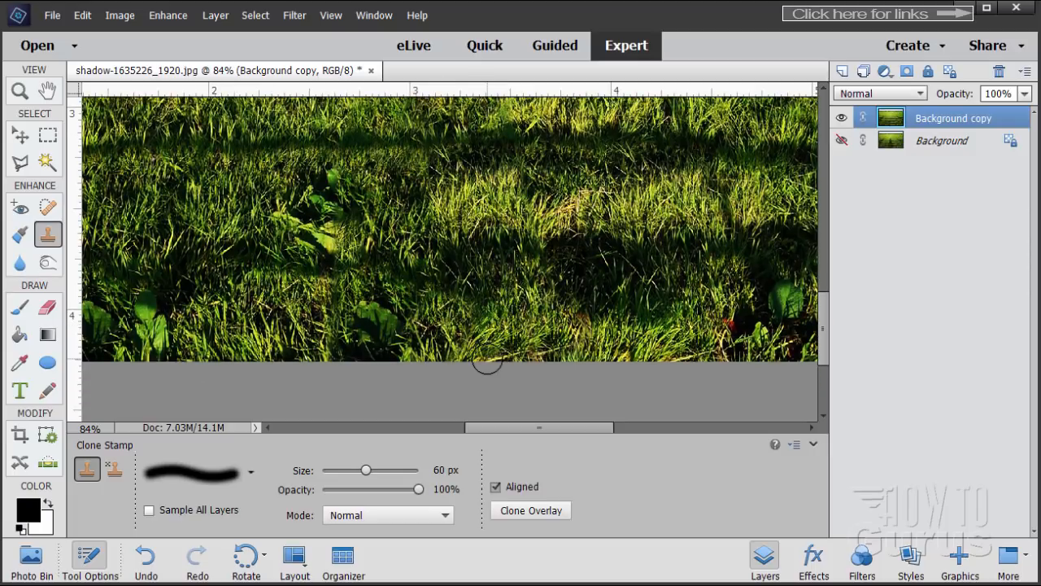
{"action": "scroll", "coordinate": [488, 363], "scroll_direction": "up", "scroll_amount": 1}
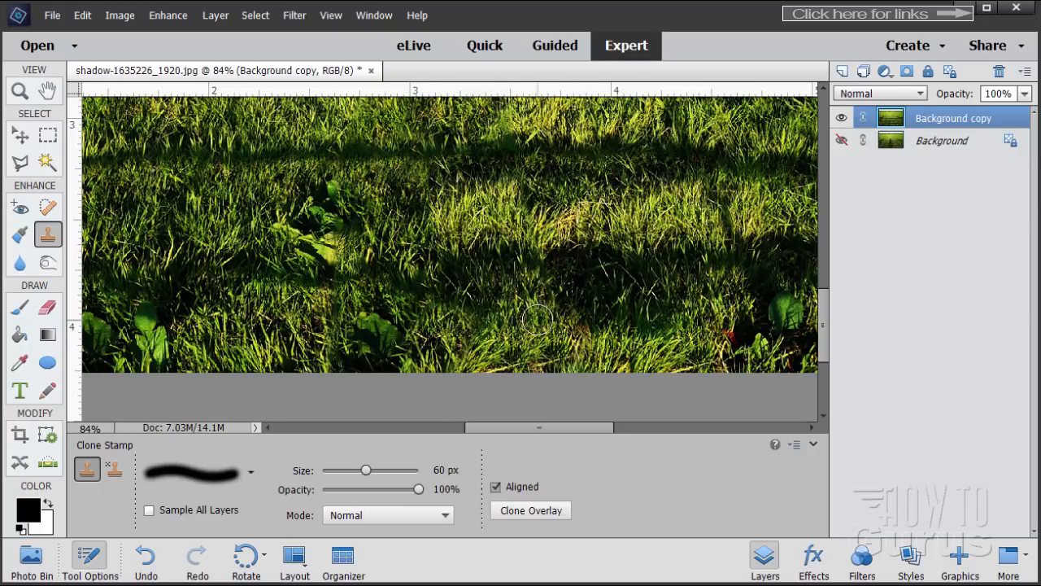
{"action": "scroll", "coordinate": [460, 259], "scroll_direction": "up", "scroll_amount": 5}
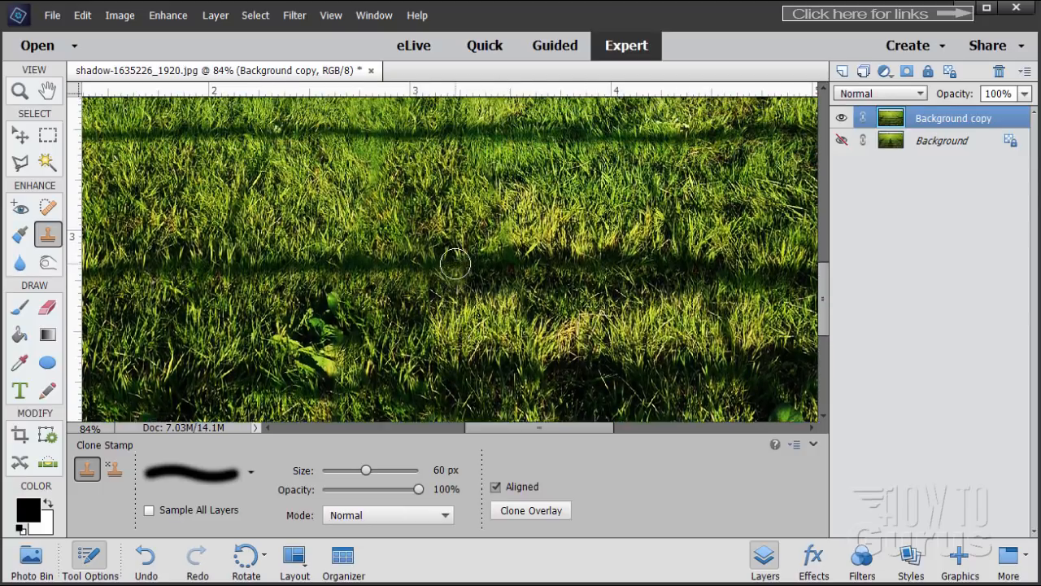
{"action": "scroll", "coordinate": [456, 263], "scroll_direction": "up", "scroll_amount": 9}
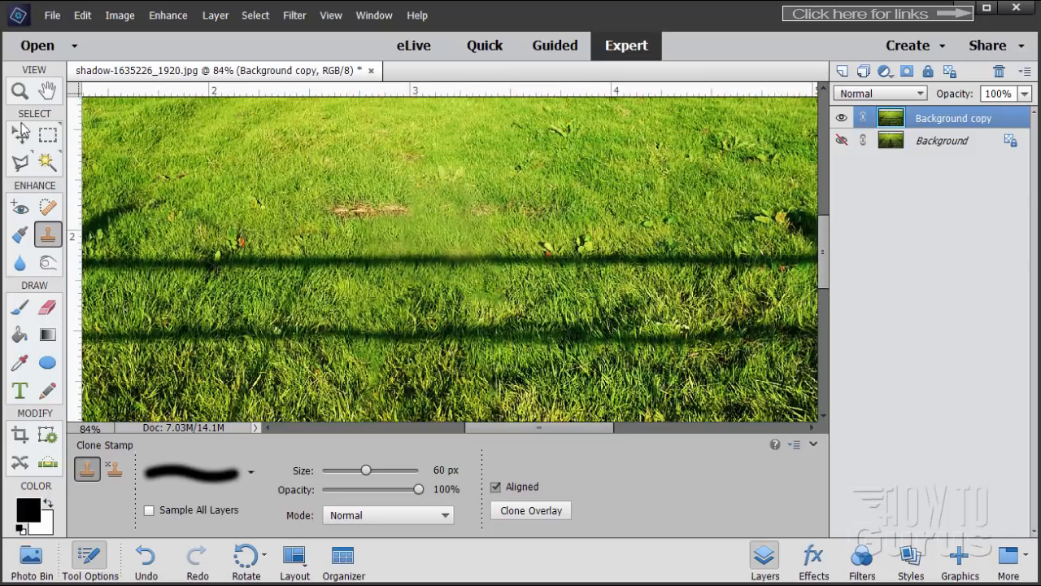
{"action": "left_click", "coordinate": [21, 91]}
{"action": "left_click", "coordinate": [430, 469]}
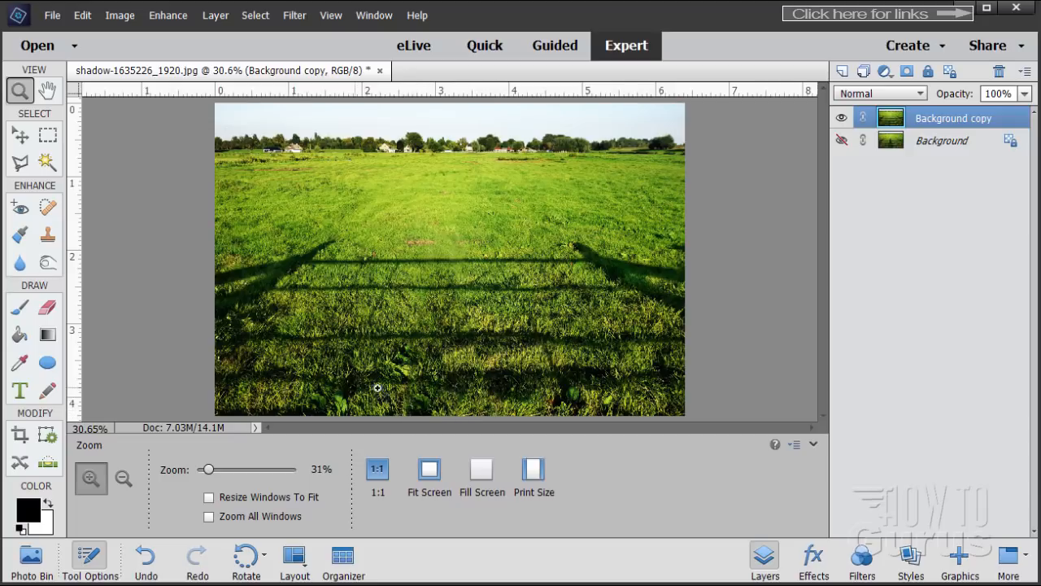
Clone nearby grass over the repeated leafy clump at the photo's lower edge with the 60 px Clone Stamp
{"action": "left_click", "coordinate": [473, 402]}
{"action": "left_click", "coordinate": [472, 402]}
{"action": "left_click", "coordinate": [468, 394]}
{"action": "scroll", "coordinate": [456, 377], "scroll_direction": "down", "scroll_amount": 2}
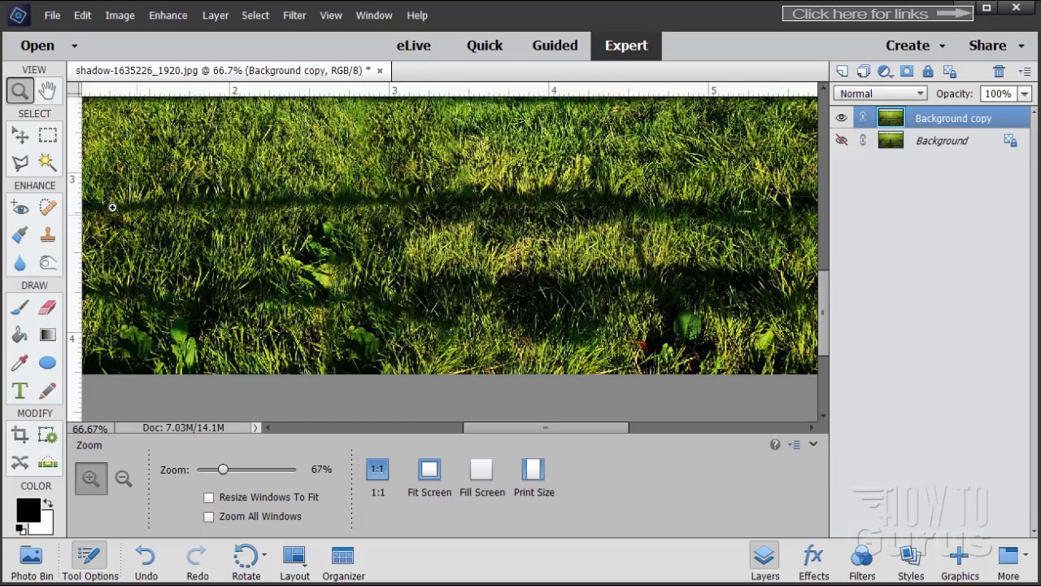
{"action": "left_click", "coordinate": [47, 234]}
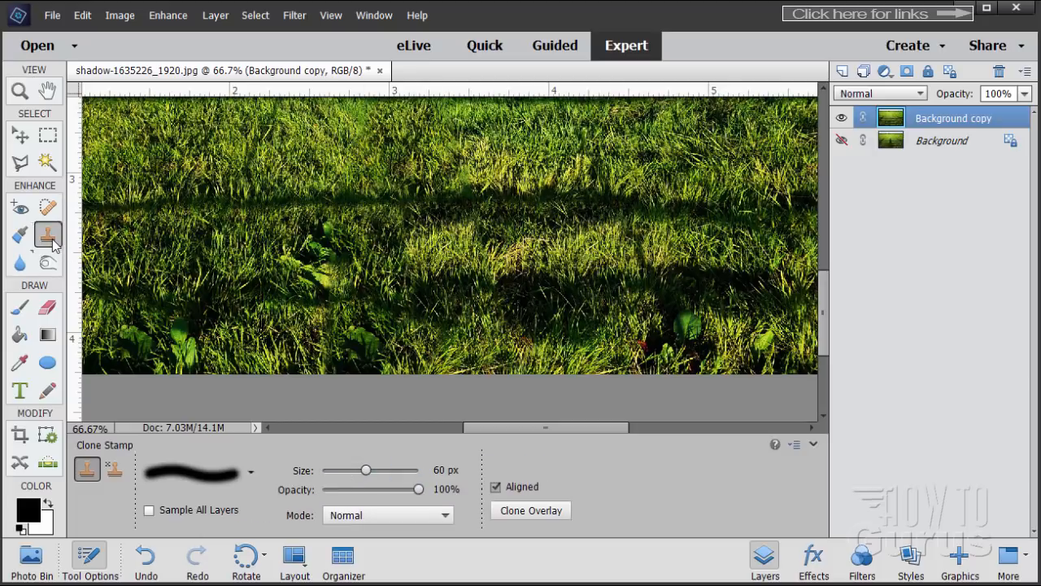
{"action": "key", "text": "alt"}
{"action": "left_click", "coordinate": [464, 347], "text": "alt"}
{"action": "mouse_move", "coordinate": [366, 347]}
{"action": "left_mouse_down"}
{"action": "mouse_move", "coordinate": [347, 363]}
{"action": "mouse_move", "coordinate": [365, 331]}
{"action": "mouse_move", "coordinate": [376, 365]}
{"action": "left_mouse_up"}
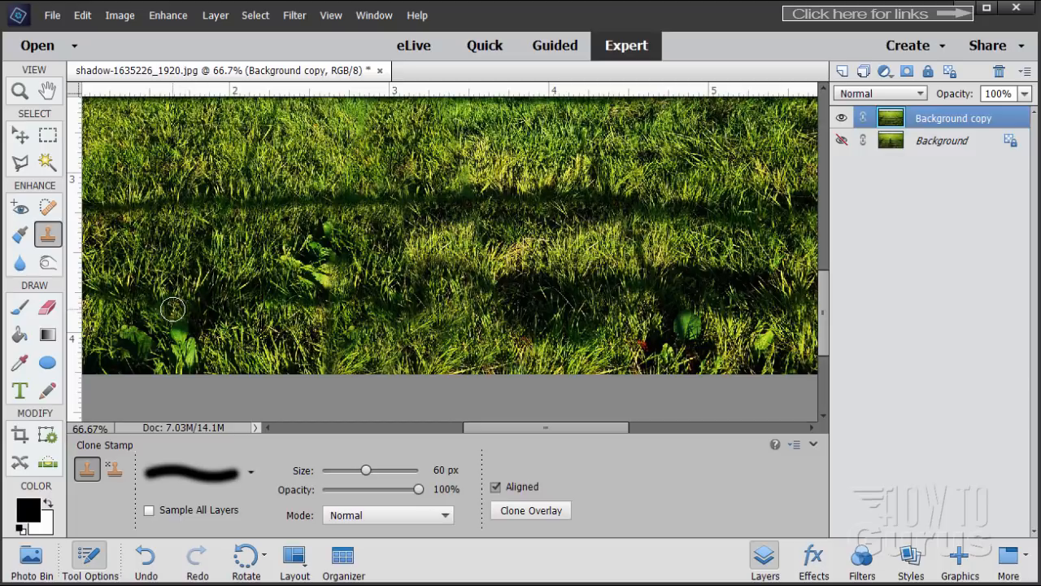
Float the photo in its own window, enlarged to show the whole image at 50% zoom, leaving the layer list uncovered
{"action": "left_click", "coordinate": [18, 91]}
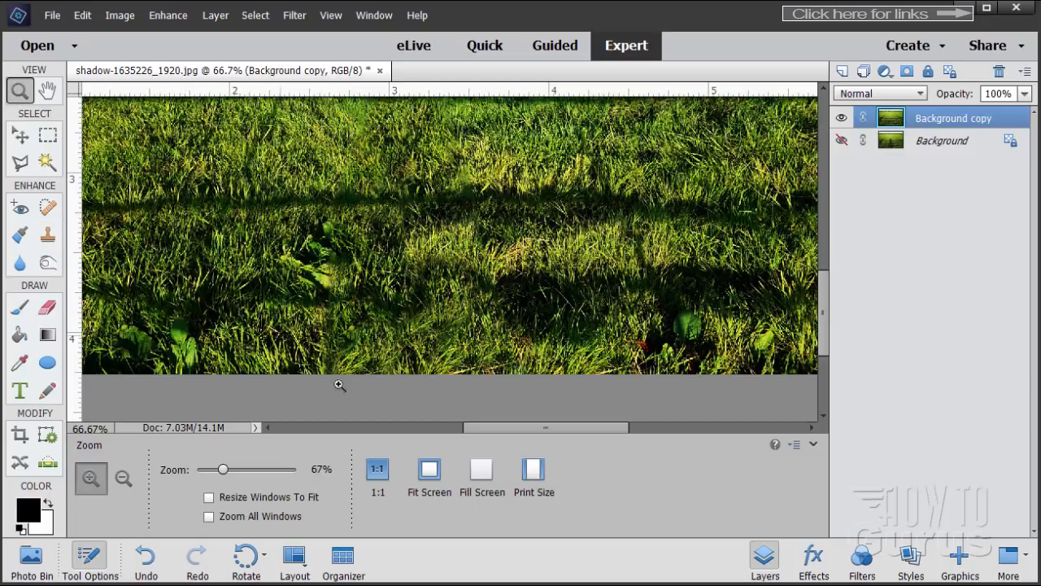
{"action": "left_click", "coordinate": [429, 470]}
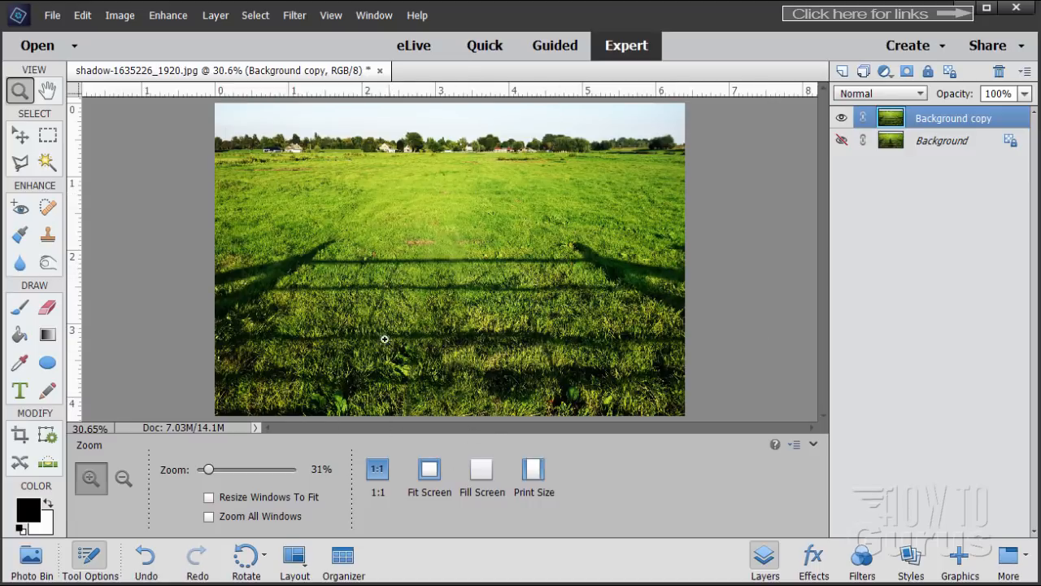
{"action": "left_click", "coordinate": [22, 140]}
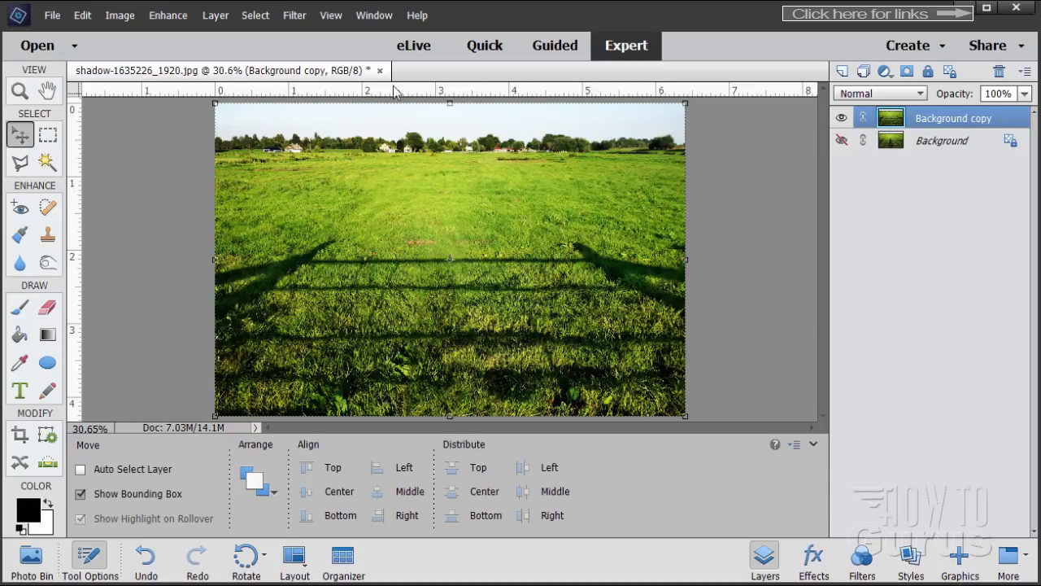
{"action": "left_click_drag", "start_coordinate": [346, 75], "coordinate": [342, 30]}
{"action": "left_click_drag", "start_coordinate": [557, 376], "coordinate": [749, 570]}
{"action": "left_click", "coordinate": [22, 90]}
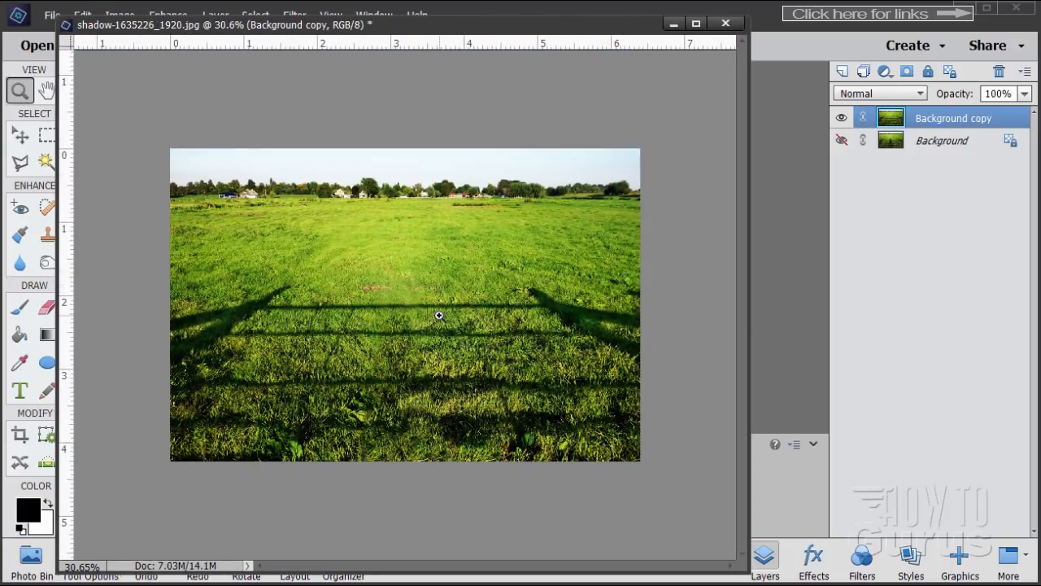
{"action": "left_click", "coordinate": [437, 314]}
{"action": "left_click", "coordinate": [438, 311]}
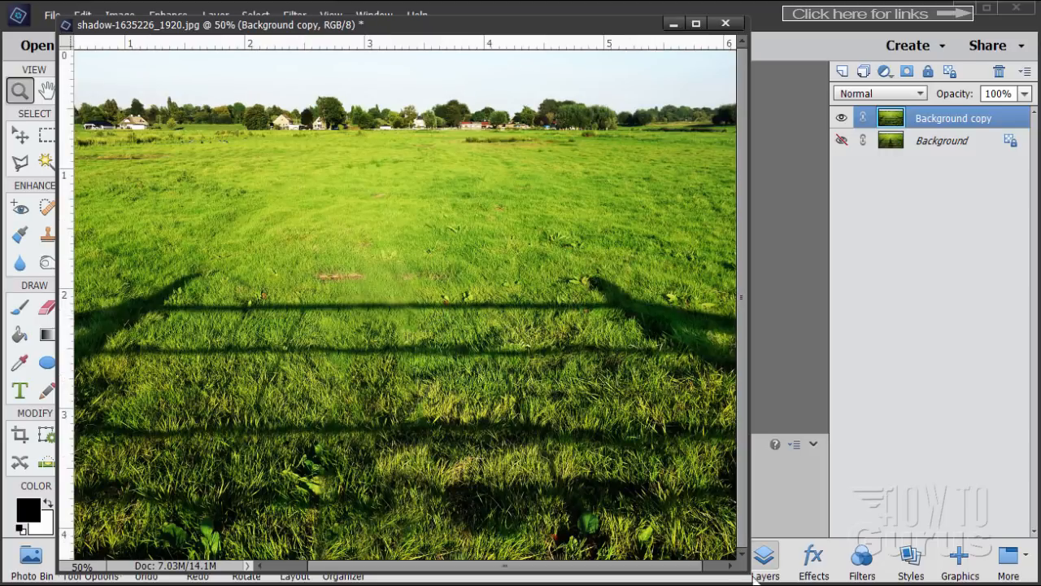
{"action": "left_click_drag", "start_coordinate": [746, 570], "coordinate": [860, 580]}
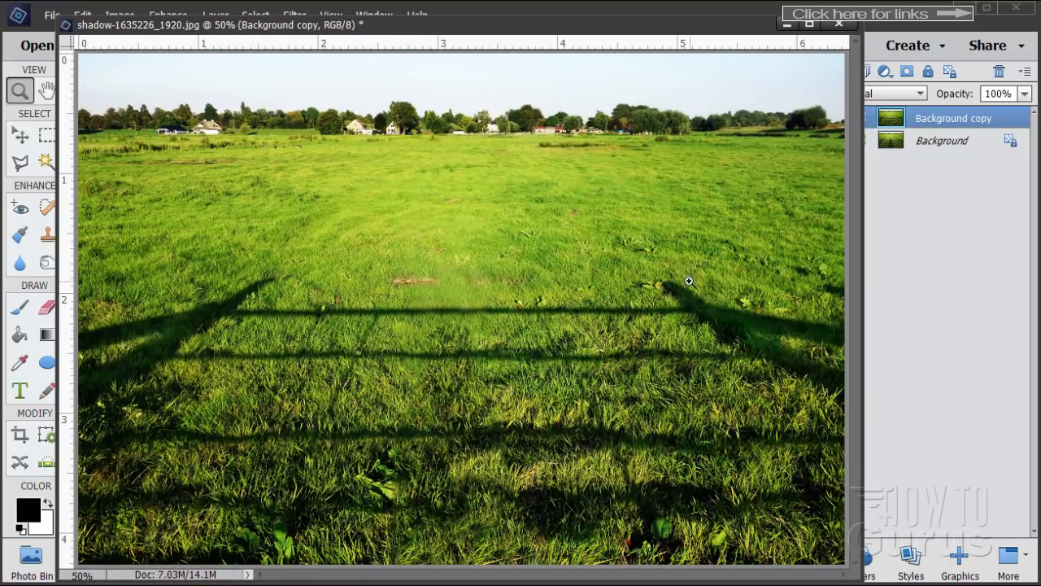
{"action": "left_click", "coordinate": [21, 140]}
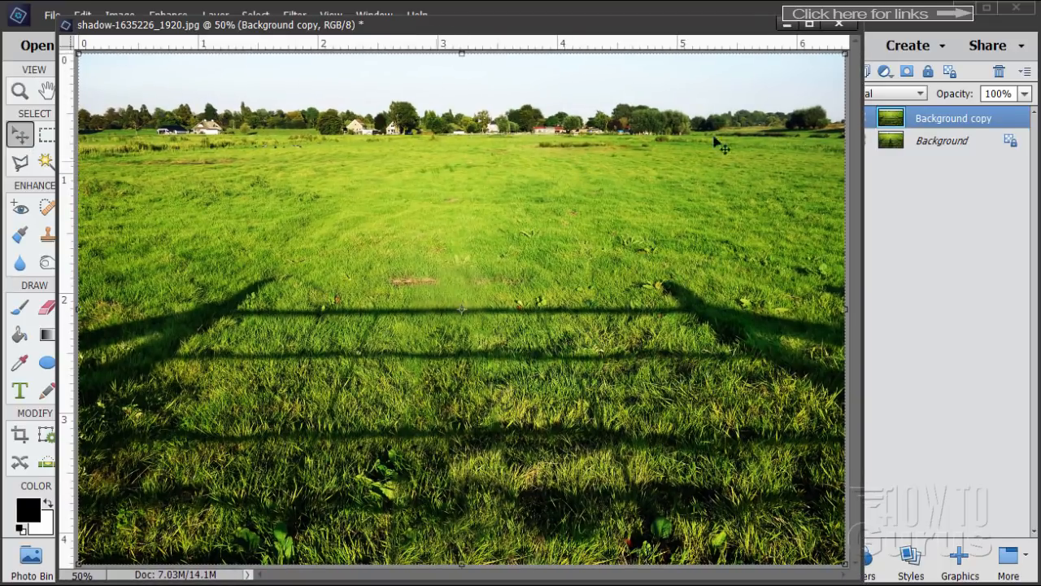
{"action": "left_click_drag", "start_coordinate": [736, 32], "coordinate": [701, 36]}
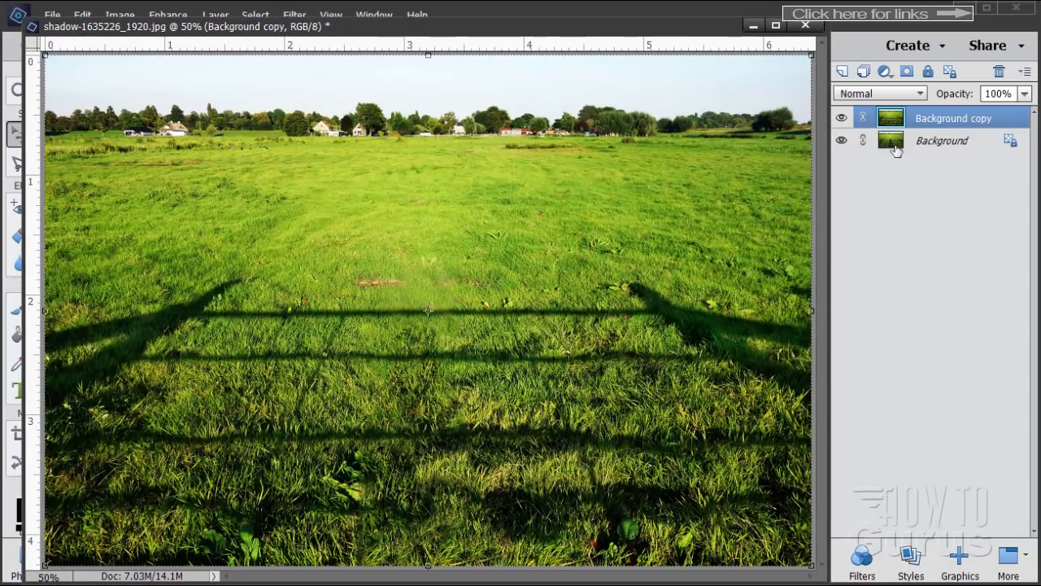
Duplicate the original Background layer, place the duplicate above the retouched layer, and hide it for a before-and-after comparison
{"action": "left_click_drag", "start_coordinate": [895, 151], "coordinate": [841, 71]}
{"action": "left_click_drag", "start_coordinate": [892, 141], "coordinate": [883, 109]}
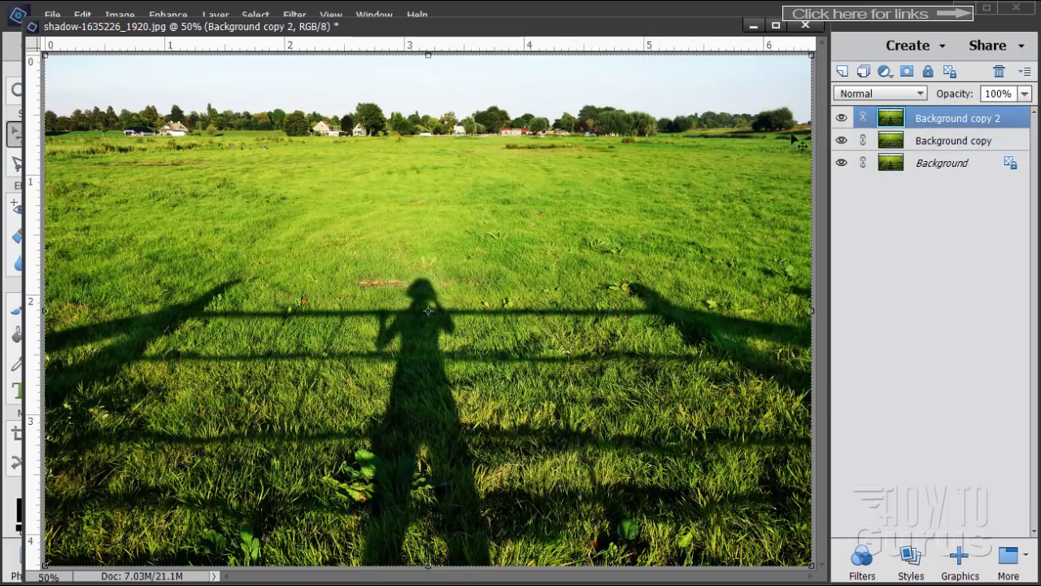
{"action": "left_click", "coordinate": [843, 119]}
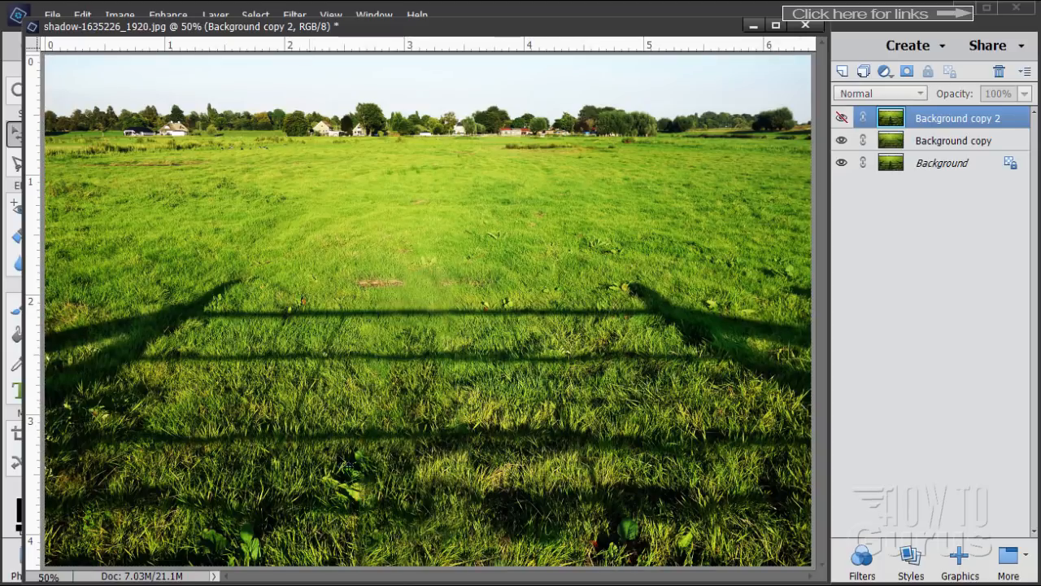